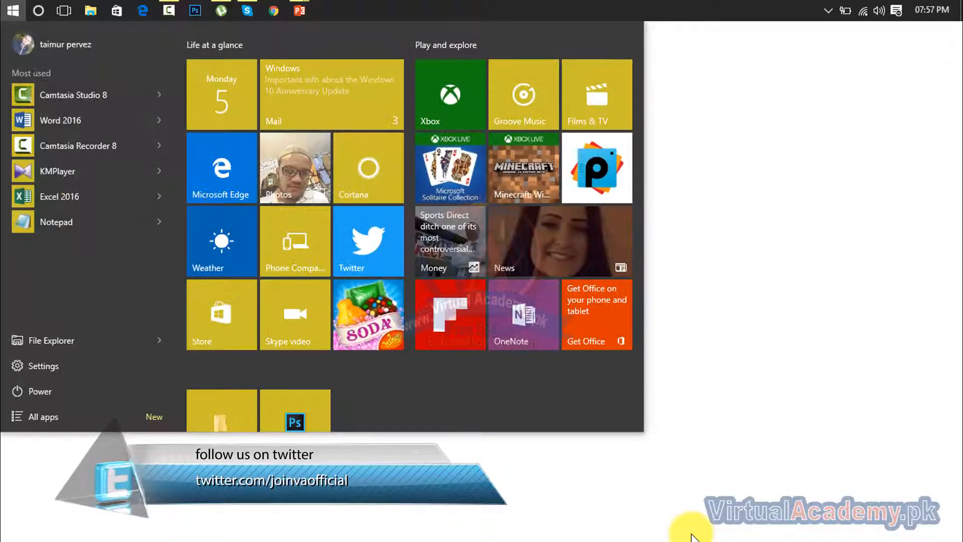
{"action": "type", "text": "inage"}
{"action": "key", "text": "Return"}
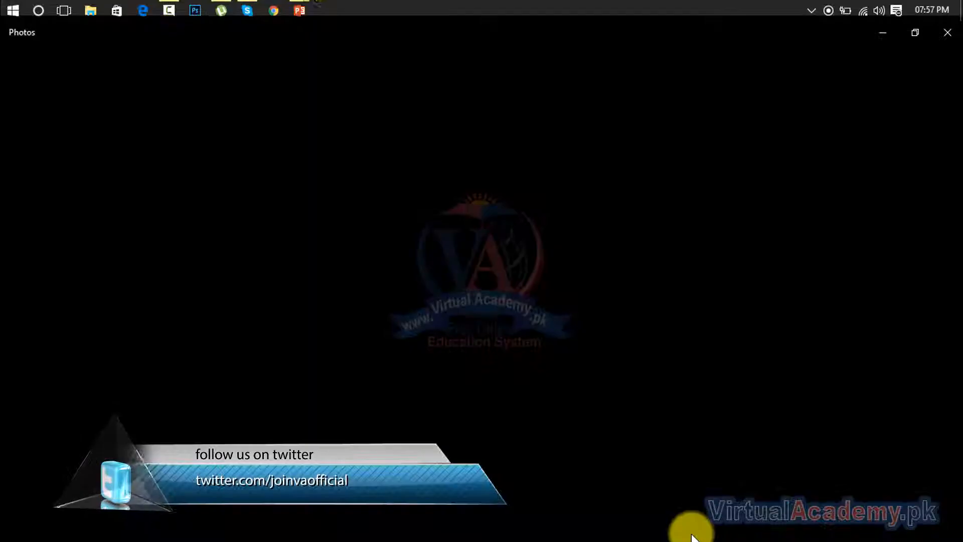
{"action": "left_click", "coordinate": [948, 32]}
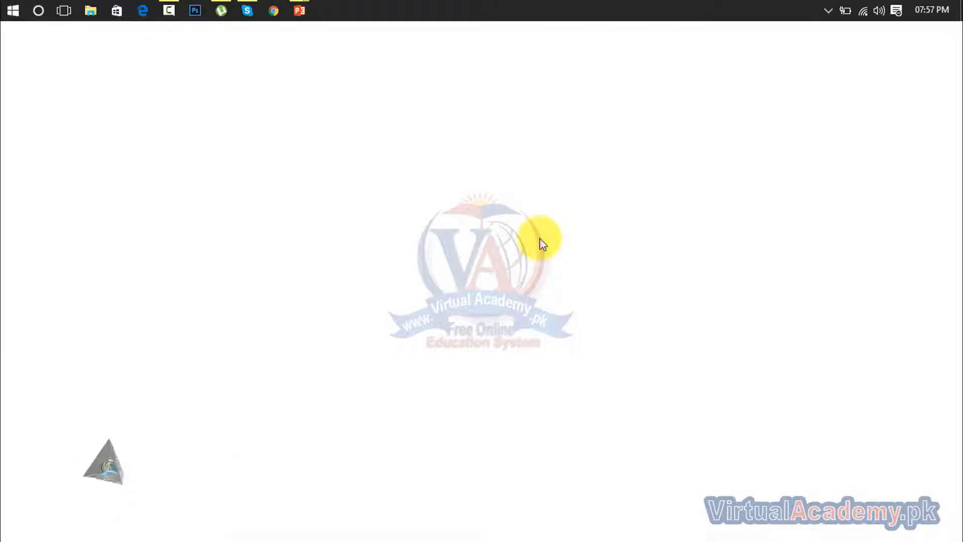
Step: Launch Inpage 2015 and dismiss the driver and registry messages
{"action": "key", "text": "super"}
{"action": "type", "text": "inpag"}
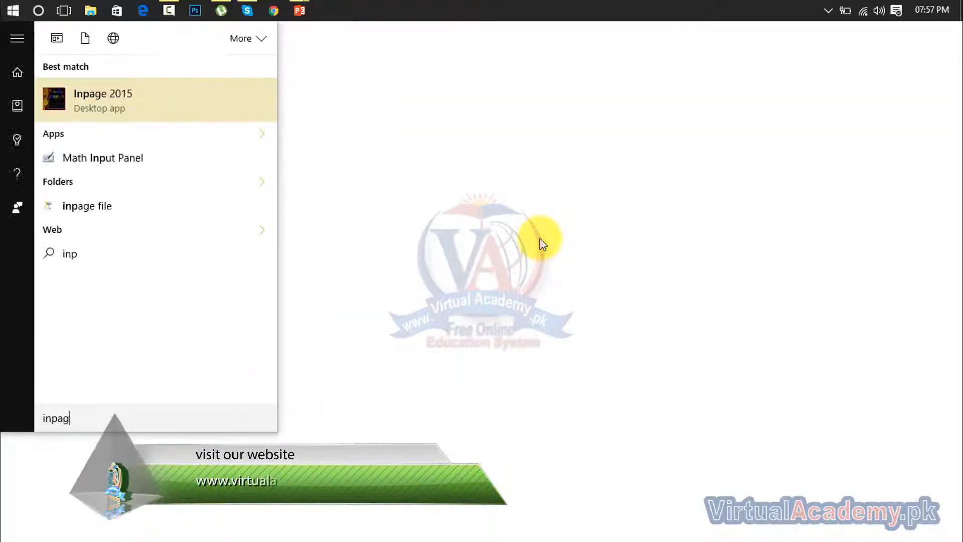
{"action": "type", "text": "e"}
{"action": "key", "text": "Return"}
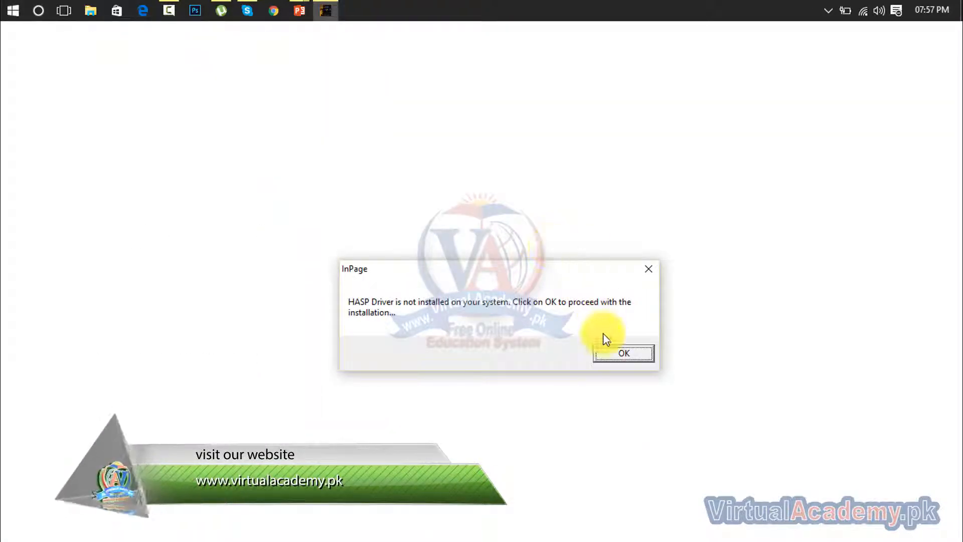
{"action": "left_click", "coordinate": [608, 351]}
{"action": "left_click", "coordinate": [535, 342]}
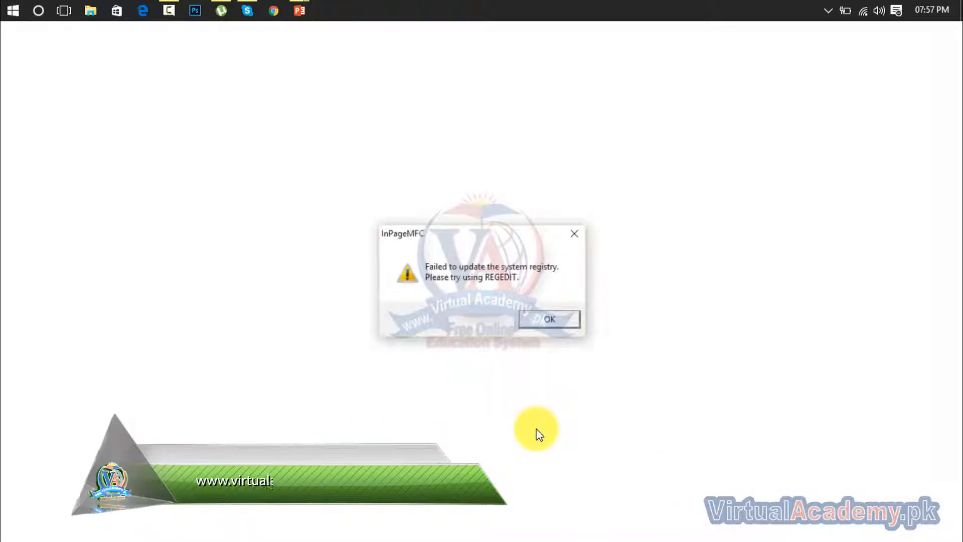
{"action": "left_click", "coordinate": [554, 318]}
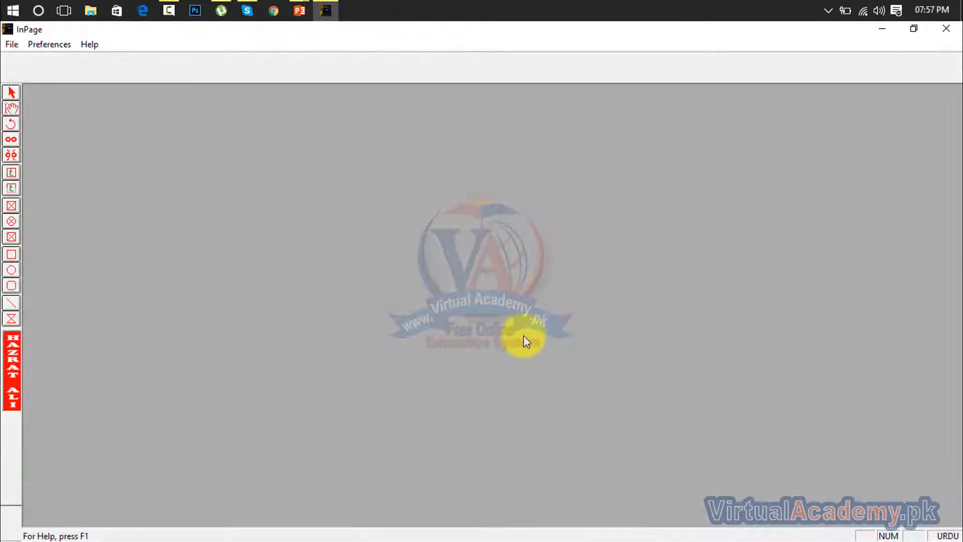
Step: Create a new one-page A4 portrait document with right-to-left direction and the default margins
{"action": "left_click", "coordinate": [10, 48]}
{"action": "left_click", "coordinate": [20, 60]}
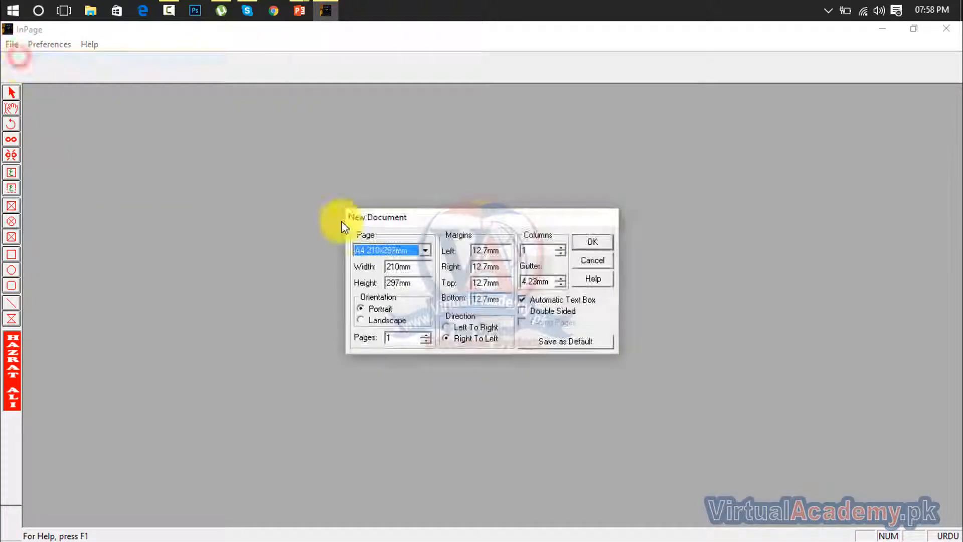
{"action": "left_click", "coordinate": [588, 242]}
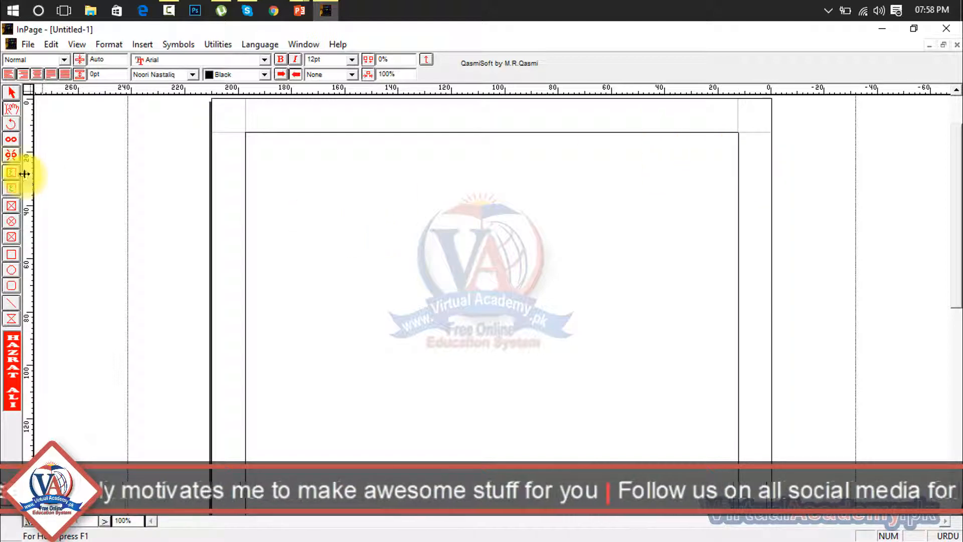
Step: Draw a rectangular picture box about 116 mm wide and 57 mm high in the upper half of the page
{"action": "left_click", "coordinate": [11, 94]}
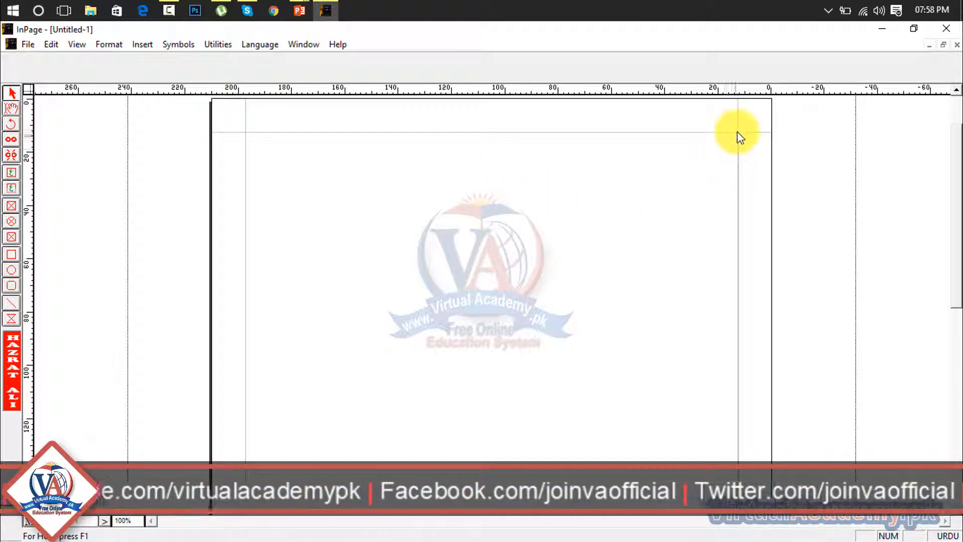
{"action": "left_click", "coordinate": [13, 209]}
{"action": "left_click", "coordinate": [308, 214]}
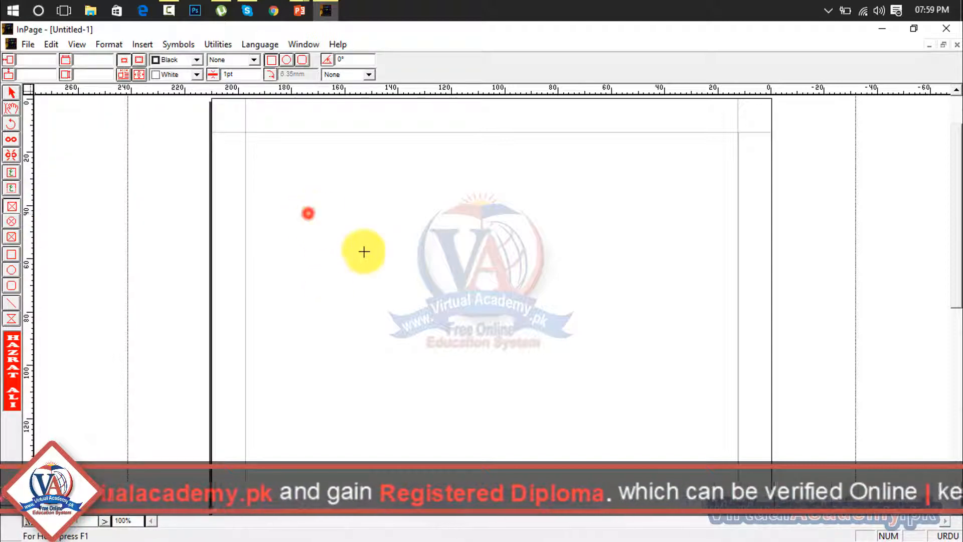
{"action": "left_click_drag", "start_coordinate": [365, 251], "coordinate": [618, 365]}
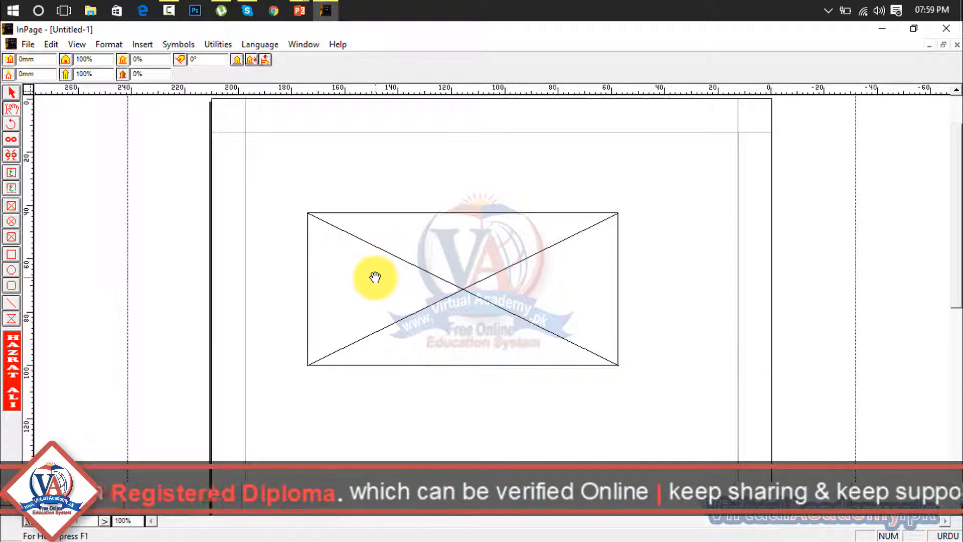
Step: Try to pan the contents of the empty picture box with the hand tool
{"action": "left_click_drag", "start_coordinate": [375, 277], "coordinate": [497, 280]}
{"action": "mouse_move", "coordinate": [406, 316]}
{"action": "left_mouse_down"}
{"action": "mouse_move", "coordinate": [547, 231]}
{"action": "mouse_move", "coordinate": [407, 305]}
{"action": "left_mouse_up"}
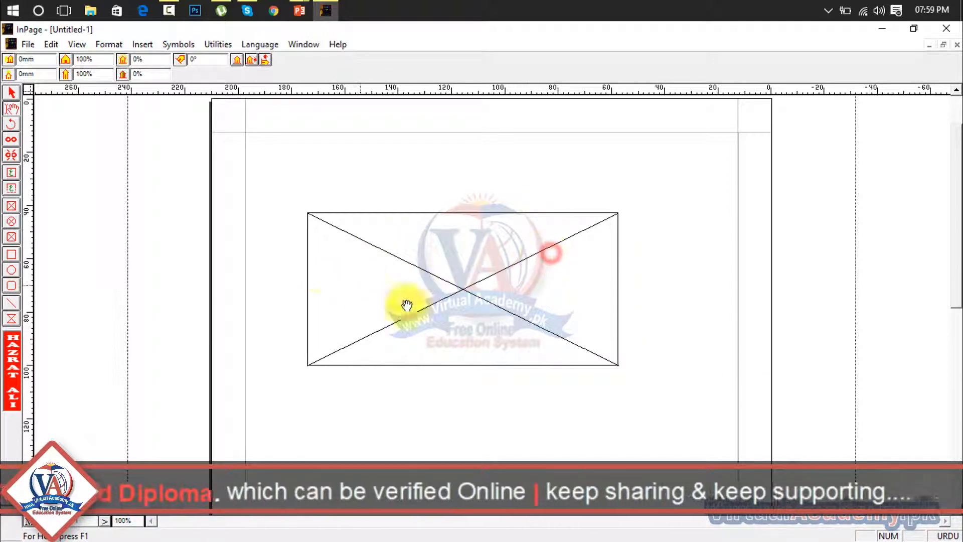
{"action": "left_click_drag", "start_coordinate": [456, 244], "coordinate": [316, 271]}
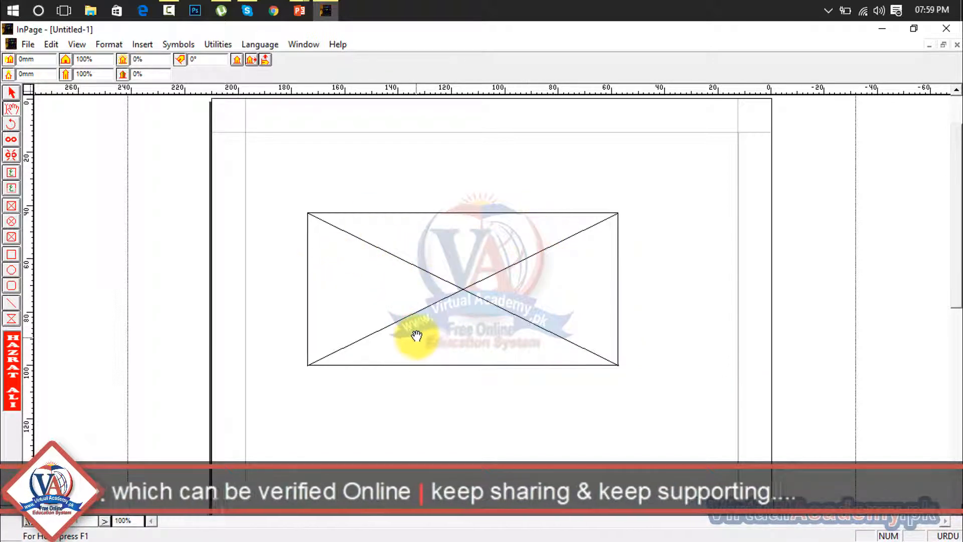
Step: Move the picture box near the page's horizontal centre and resize it to about 78 mm wide and 41 mm high
{"action": "left_click", "coordinate": [12, 92]}
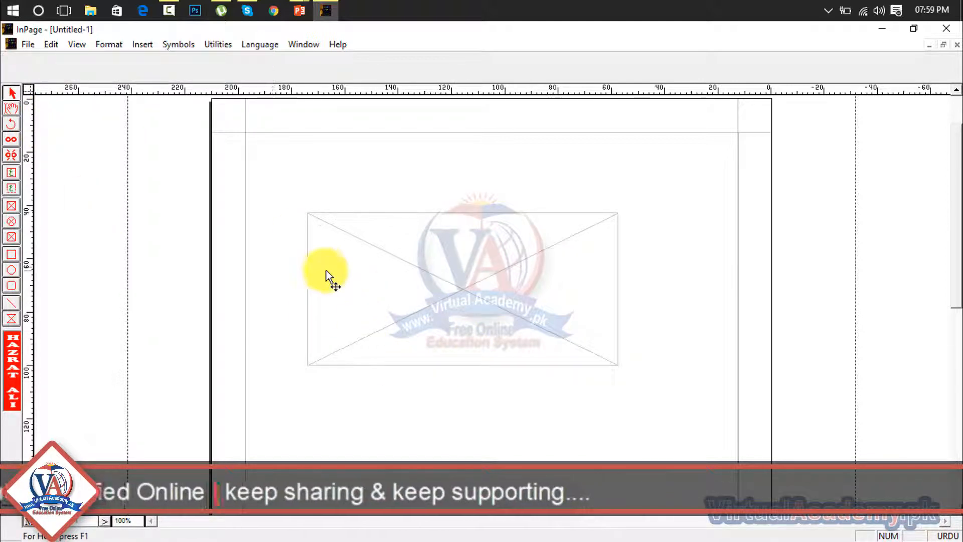
{"action": "left_click_drag", "start_coordinate": [376, 291], "coordinate": [356, 387]}
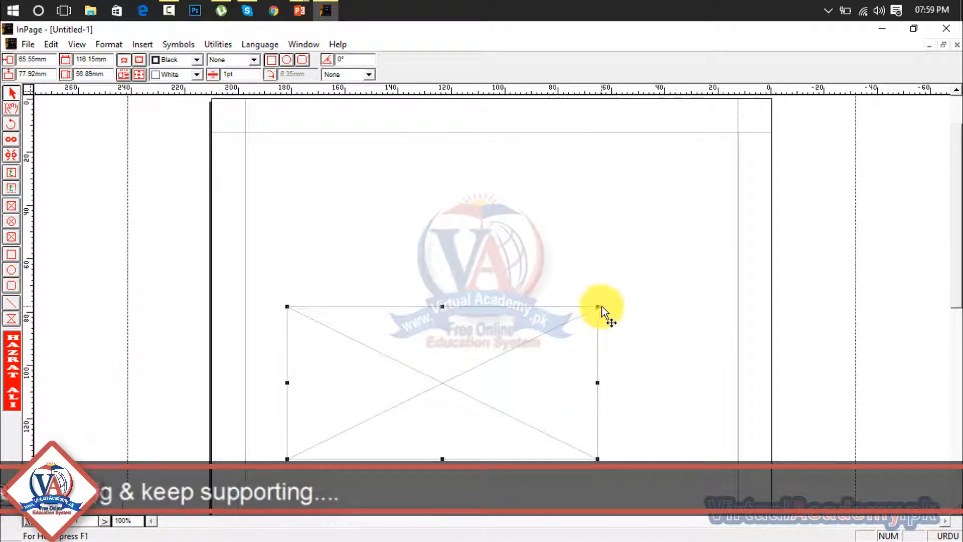
{"action": "left_click_drag", "start_coordinate": [598, 307], "coordinate": [495, 379]}
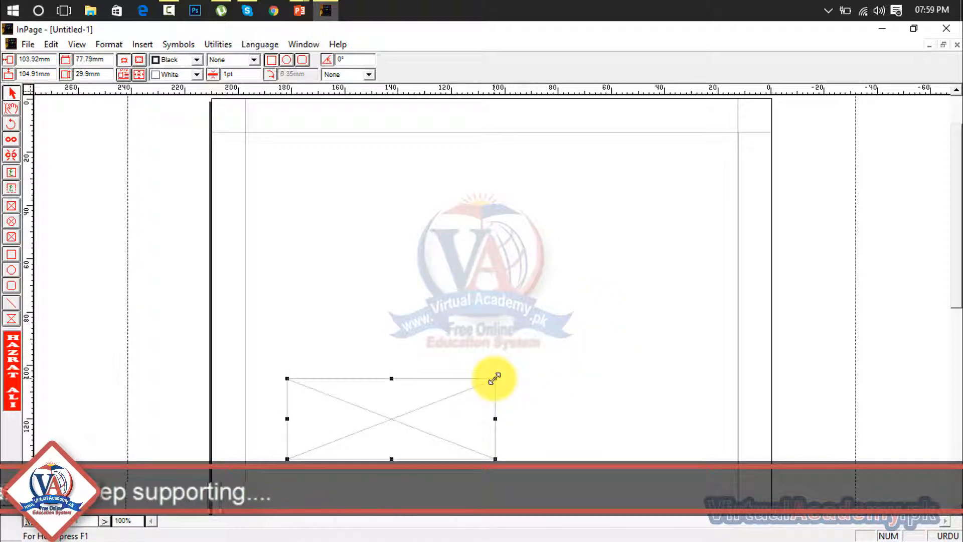
{"action": "left_click_drag", "start_coordinate": [429, 416], "coordinate": [504, 295]}
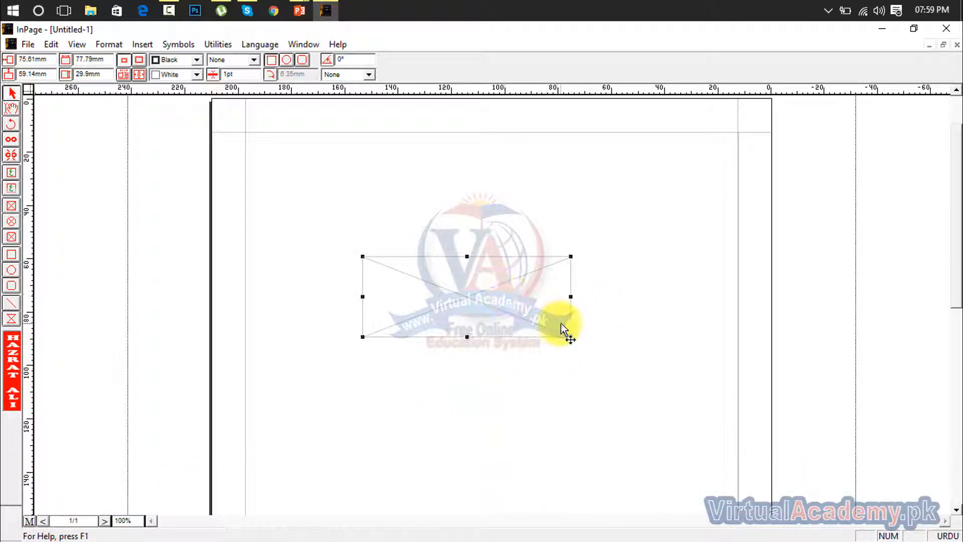
{"action": "left_click_drag", "start_coordinate": [571, 336], "coordinate": [573, 368]}
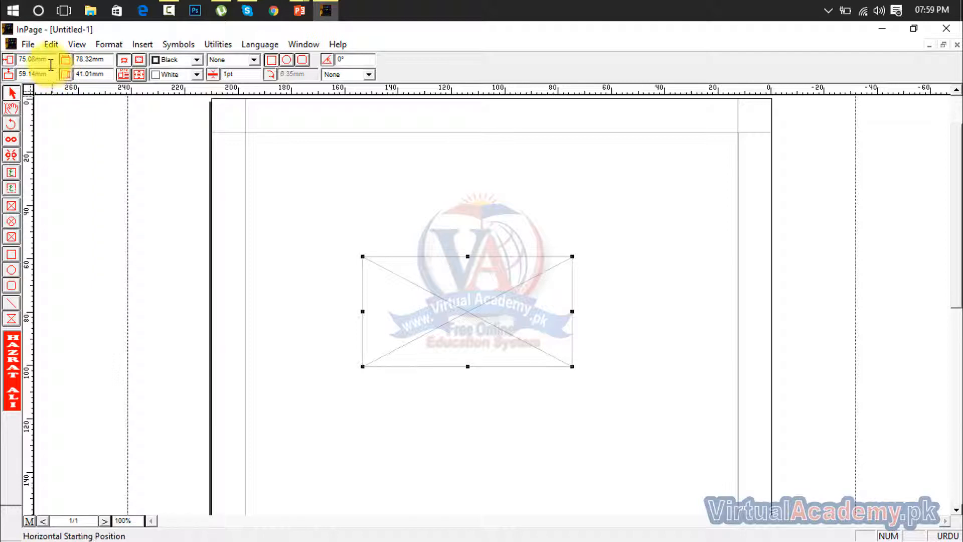
Step: Try horizontal starting positions of 80 mm and 150 mm for the picture box
{"action": "left_click_drag", "start_coordinate": [54, 61], "coordinate": [10, 62]}
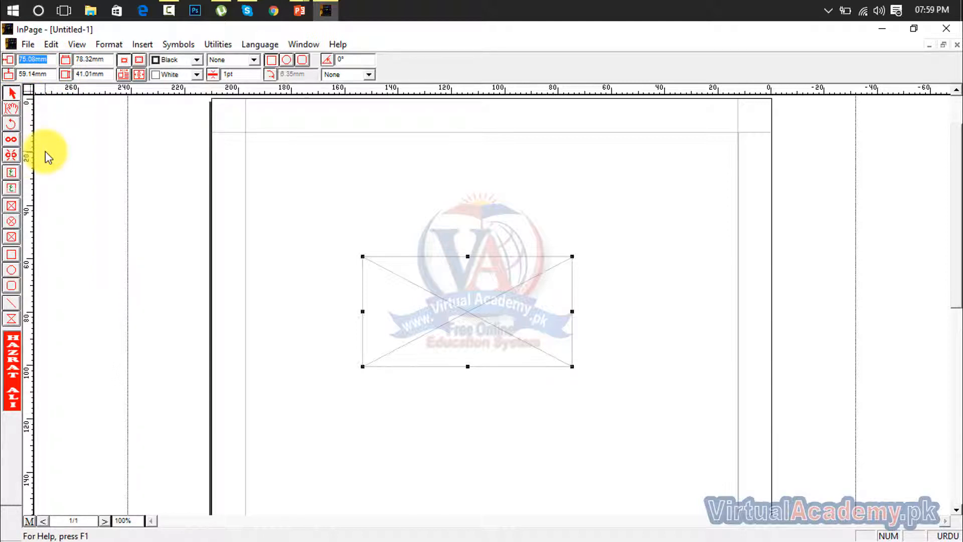
{"action": "left_click", "coordinate": [55, 61]}
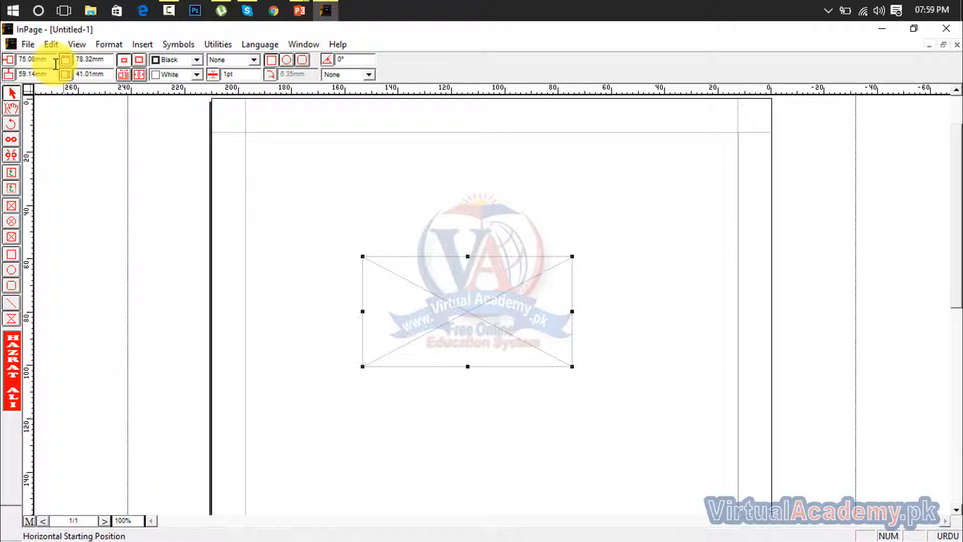
{"action": "left_click_drag", "start_coordinate": [56, 74], "coordinate": [13, 59]}
{"action": "left_click", "coordinate": [54, 59]}
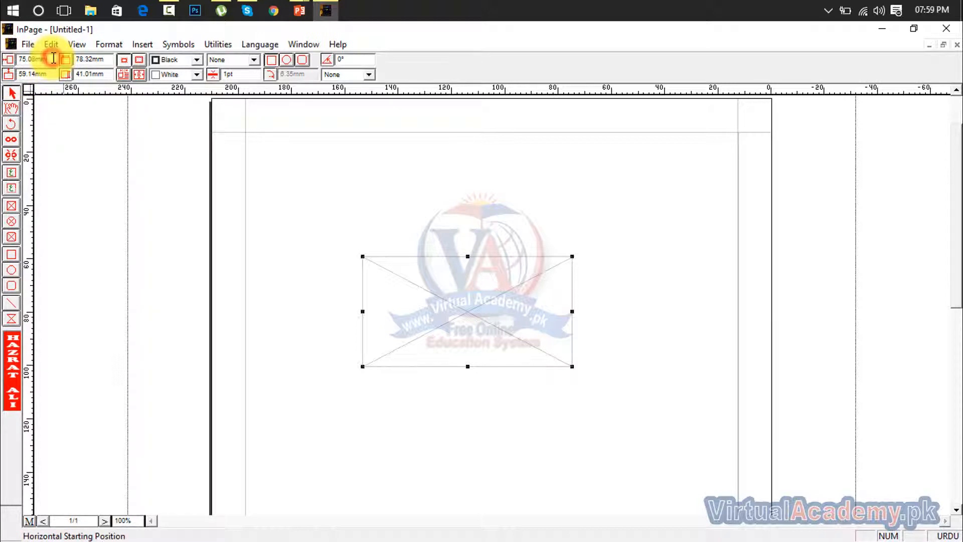
{"action": "left_click_drag", "start_coordinate": [44, 59], "coordinate": [10, 59]}
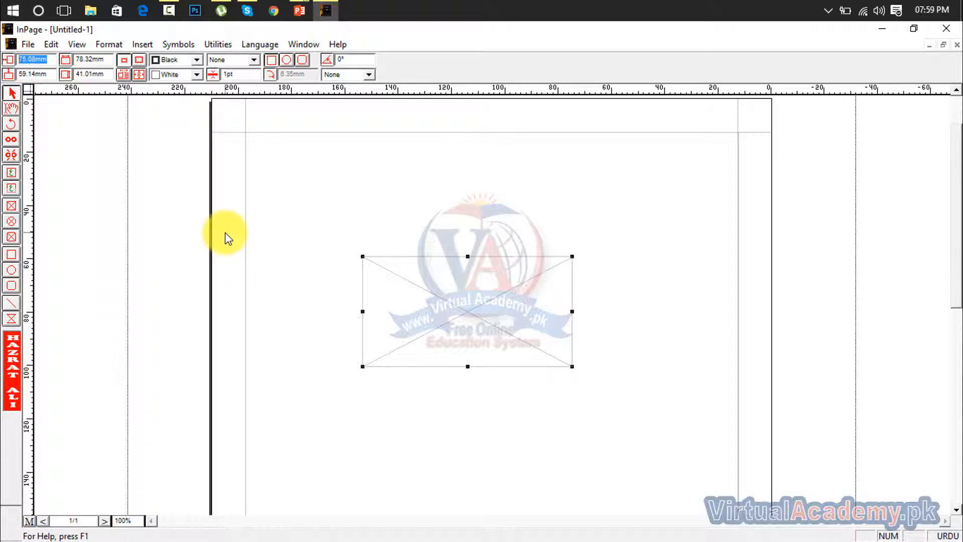
{"action": "key", "text": "Return"}
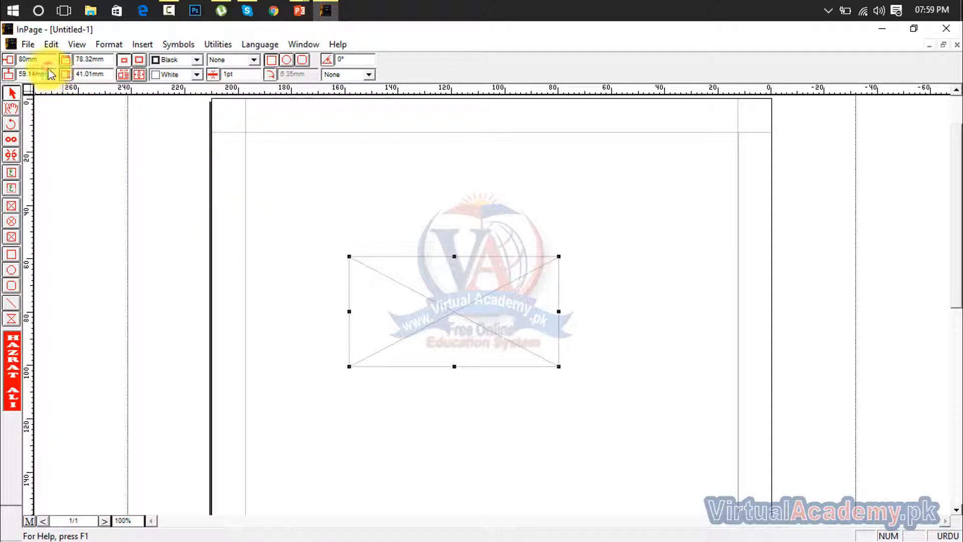
{"action": "left_click_drag", "start_coordinate": [43, 60], "coordinate": [6, 59]}
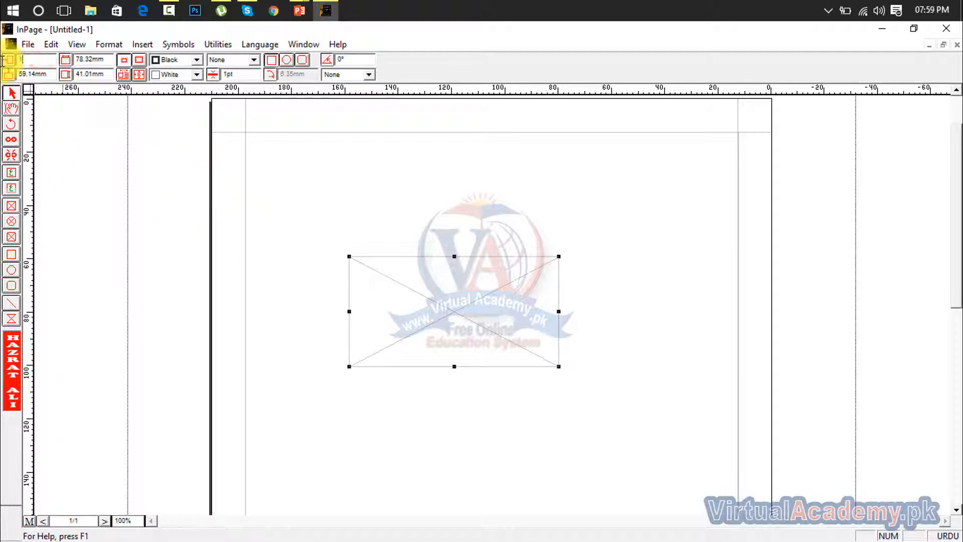
{"action": "key", "text": "Return"}
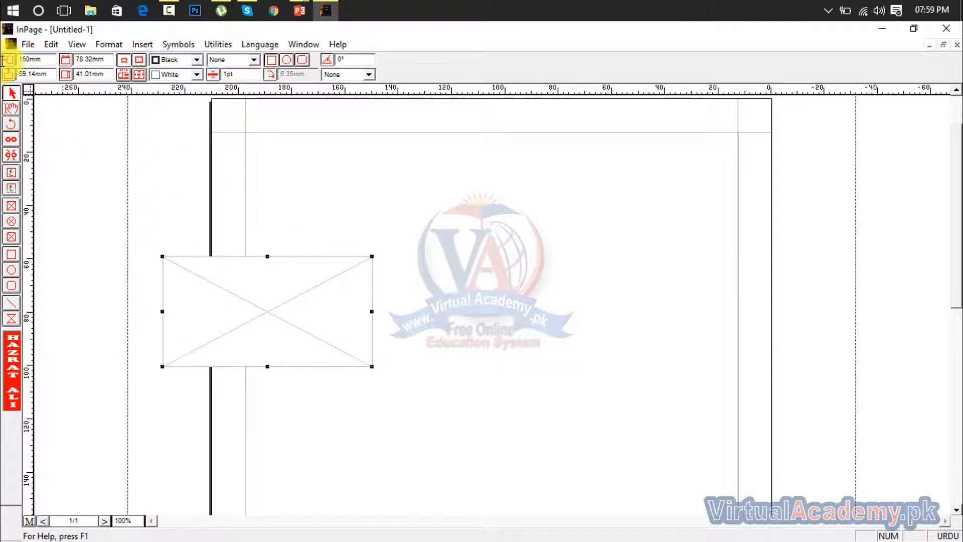
Step: Set the picture box's horizontal starting position to 75 mm
{"action": "left_click_drag", "start_coordinate": [51, 59], "coordinate": [3, 68]}
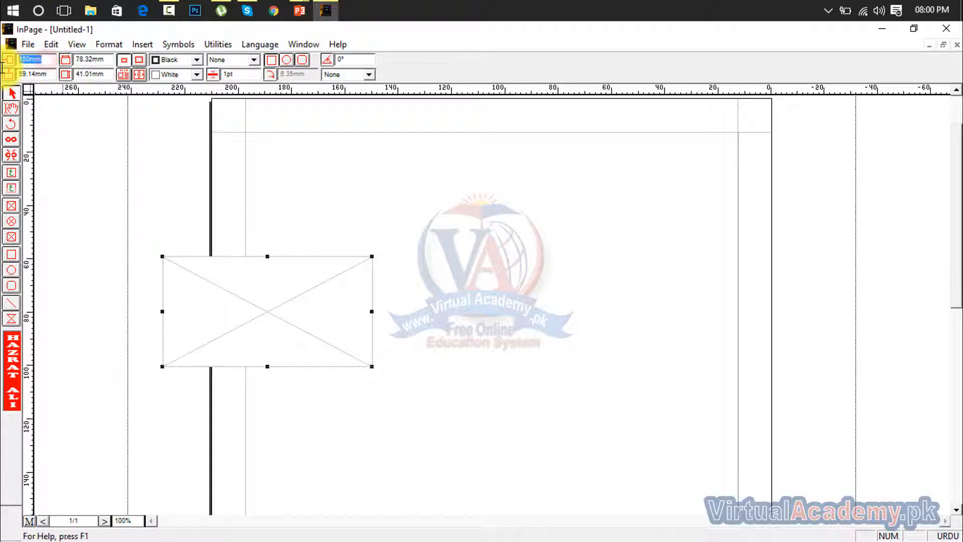
{"action": "type", "text": "75"}
{"action": "key", "text": "Return"}
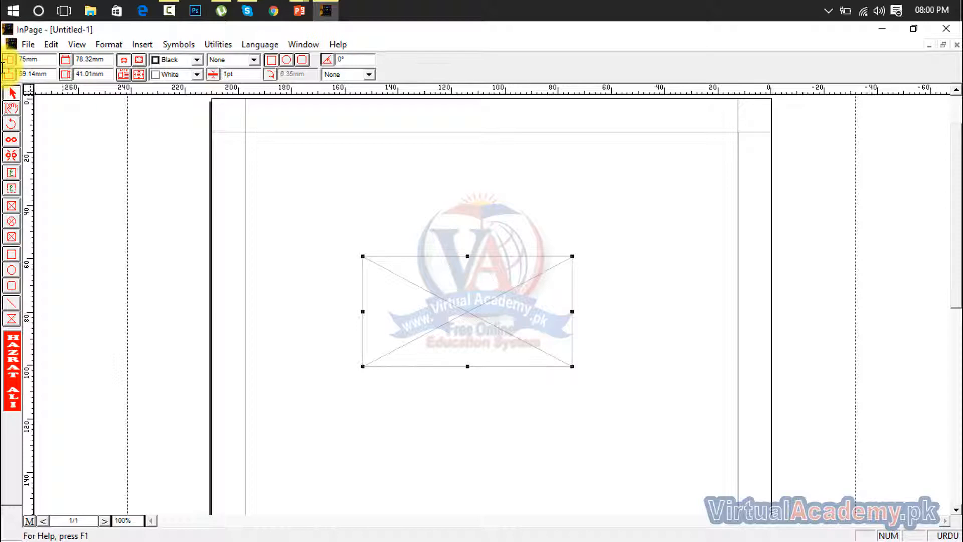
Step: Try a 5 mm horizontal starting position for the picture box and return it to 75 mm
{"action": "left_click_drag", "start_coordinate": [41, 56], "coordinate": [2, 64]}
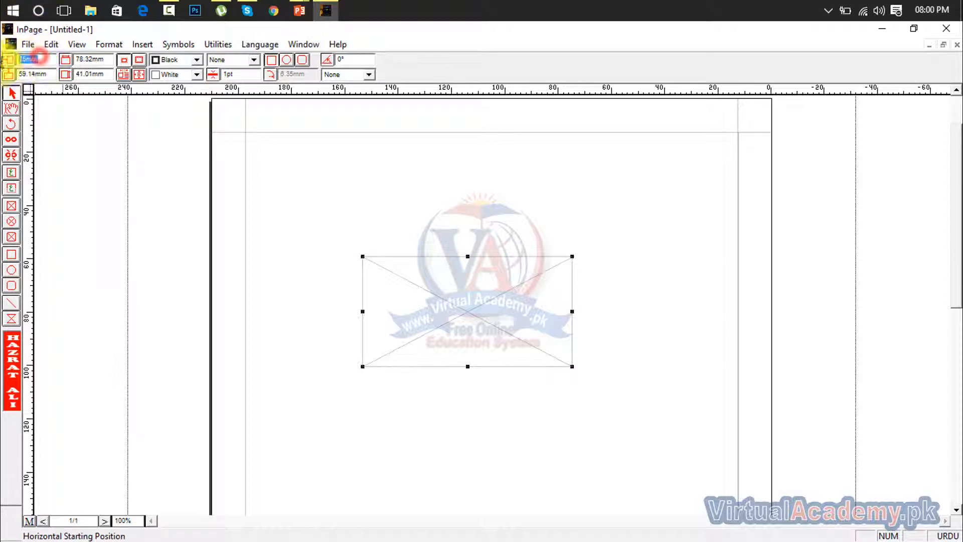
{"action": "type", "text": "5"}
{"action": "key", "text": "Return"}
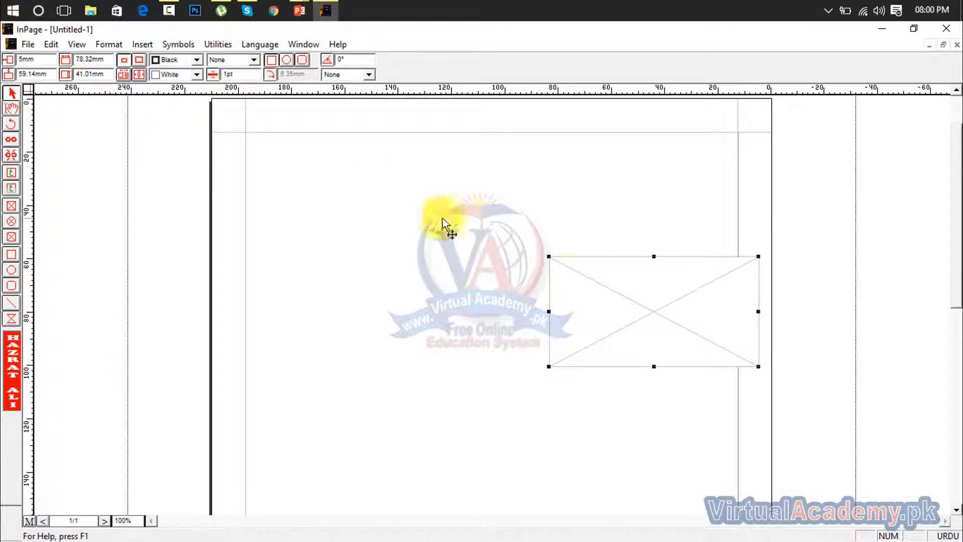
{"action": "left_click_drag", "start_coordinate": [41, 60], "coordinate": [3, 68]}
{"action": "type", "text": "75"}
{"action": "key", "text": "Return"}
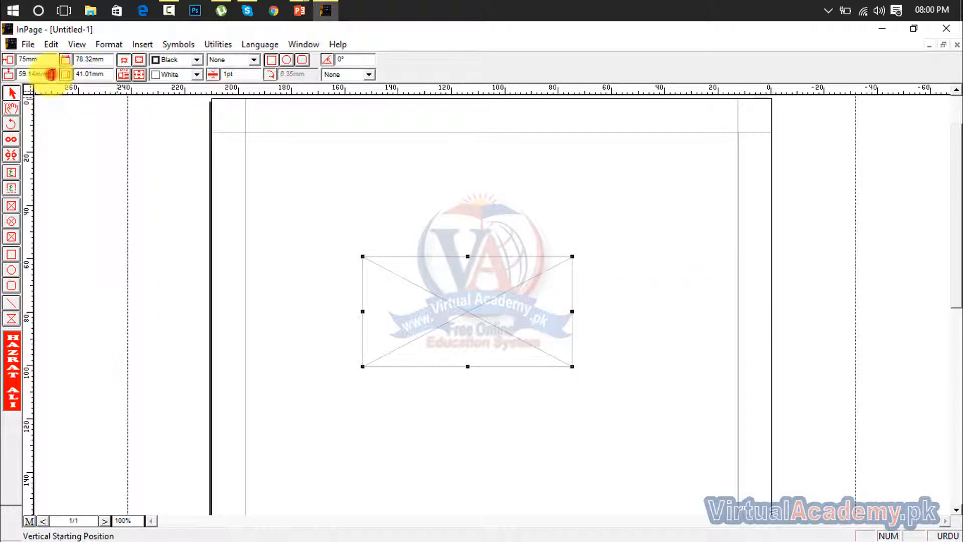
Step: Set the picture box's vertical starting position to 120 mm
{"action": "left_click_drag", "start_coordinate": [47, 74], "coordinate": [4, 76]}
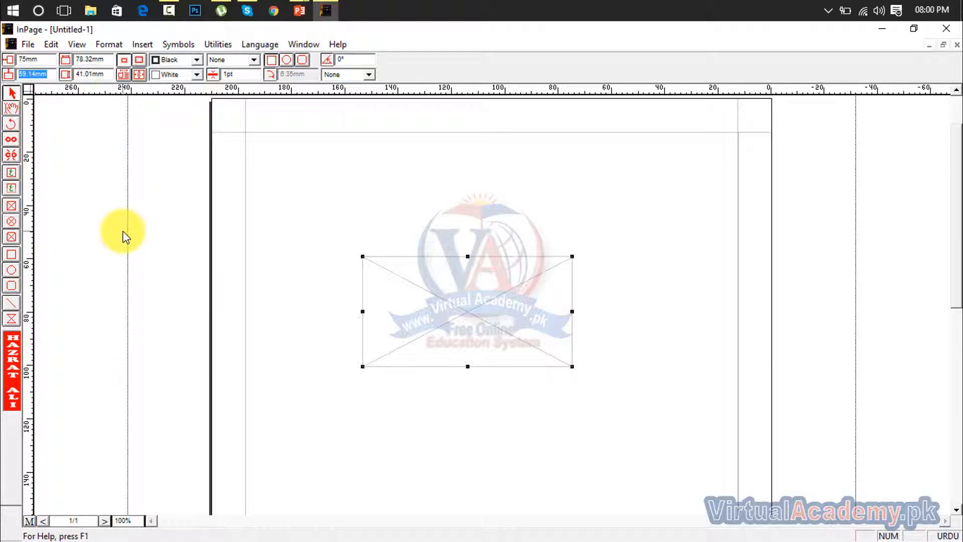
{"action": "key", "text": "Return"}
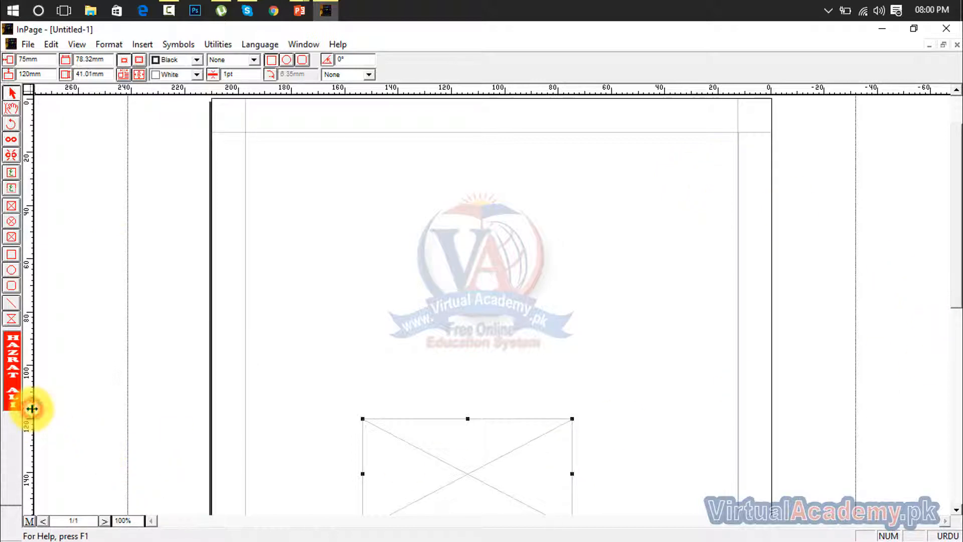
Step: Place a vertical guide along the picture box's left edge, and try a horizontal guide along its top edge before removing it
{"action": "left_click_drag", "start_coordinate": [31, 409], "coordinate": [364, 417]}
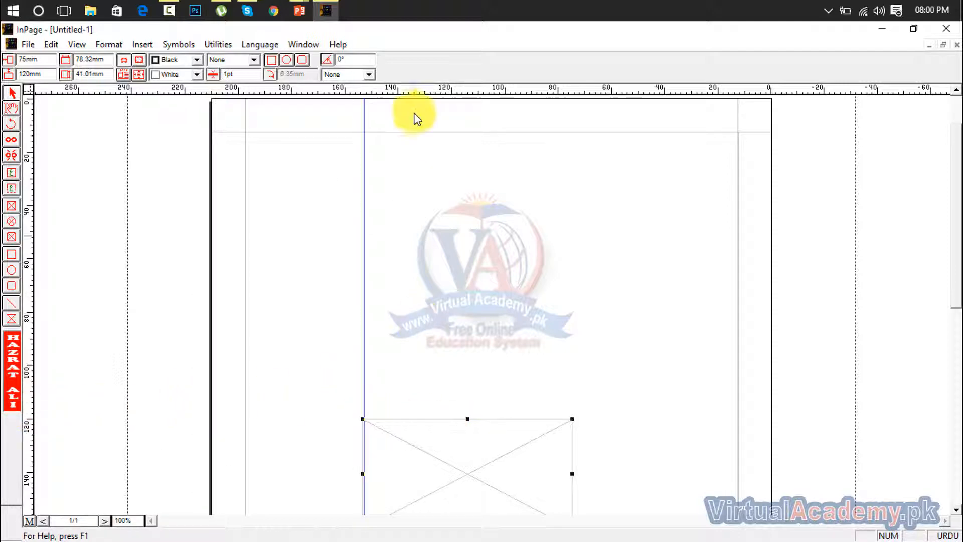
{"action": "left_click_drag", "start_coordinate": [432, 87], "coordinate": [449, 418]}
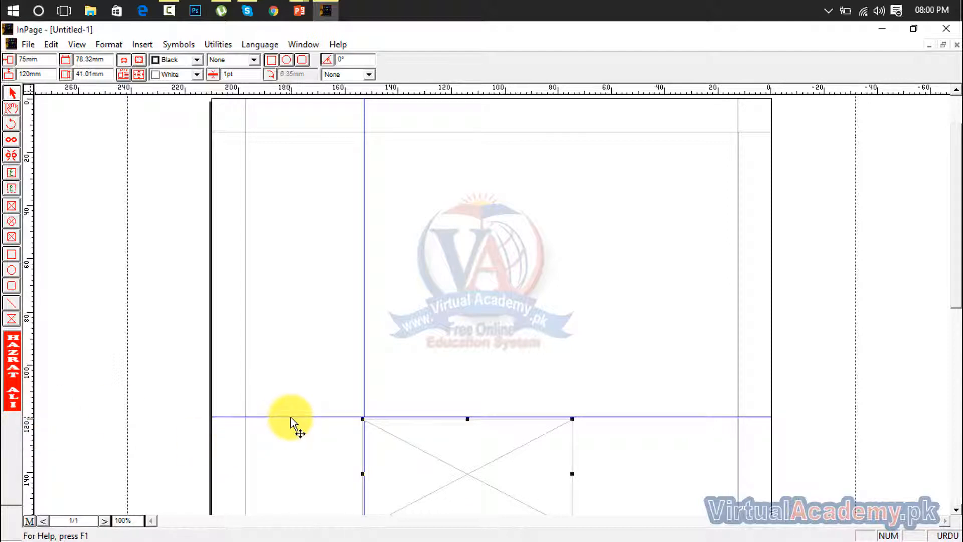
{"action": "left_click_drag", "start_coordinate": [291, 417], "coordinate": [291, 80]}
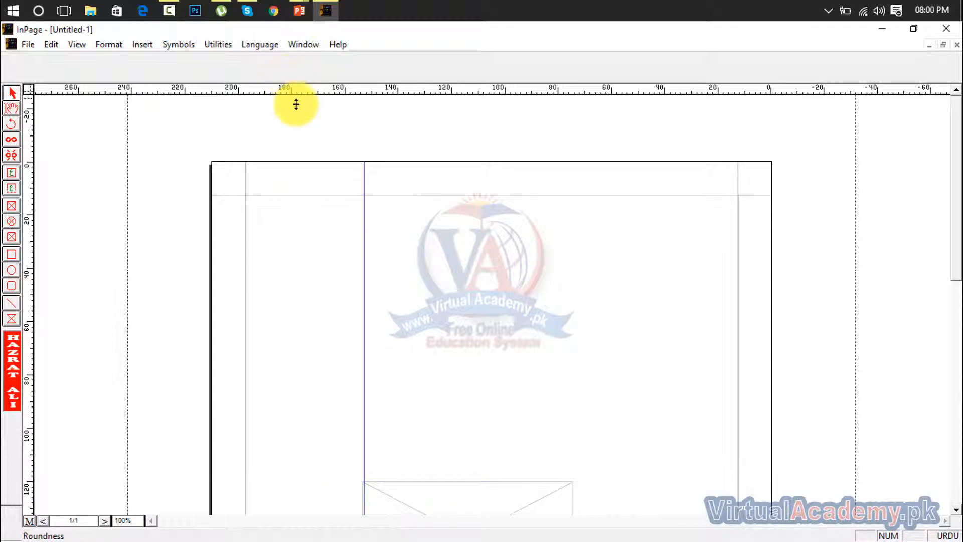
Step: Remove the vertical guide along the picture box's left edge and place a new vertical guide at the 140 mm ruler mark
{"action": "left_click", "coordinate": [362, 311]}
{"action": "left_click_drag", "start_coordinate": [365, 342], "coordinate": [2, 349]}
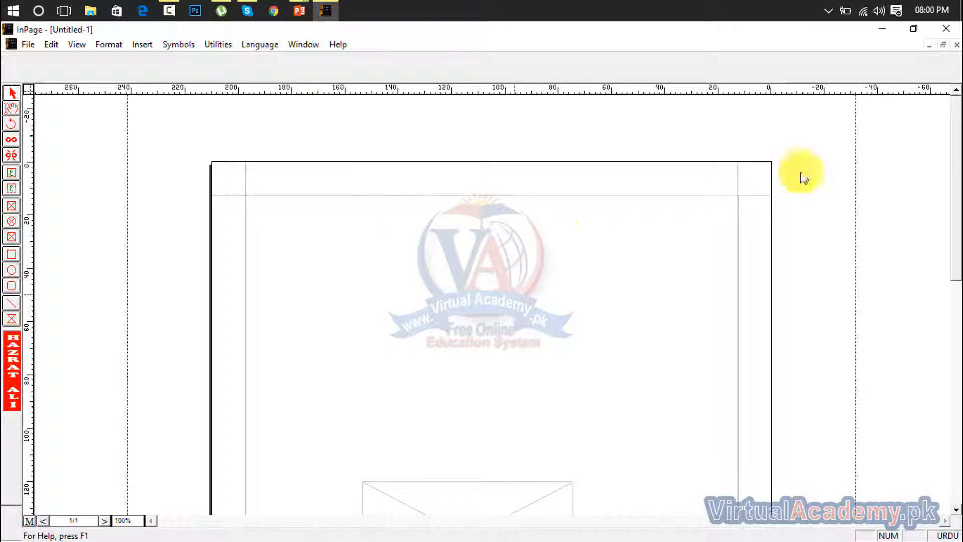
{"action": "scroll", "coordinate": [959, 284], "scroll_direction": "down", "scroll_amount": 3}
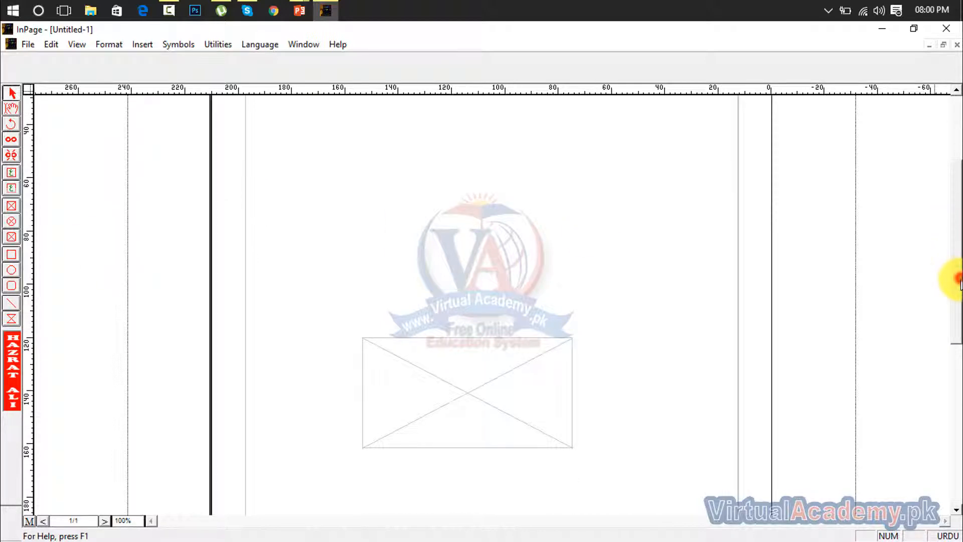
{"action": "left_click_drag", "start_coordinate": [959, 280], "coordinate": [959, 297]}
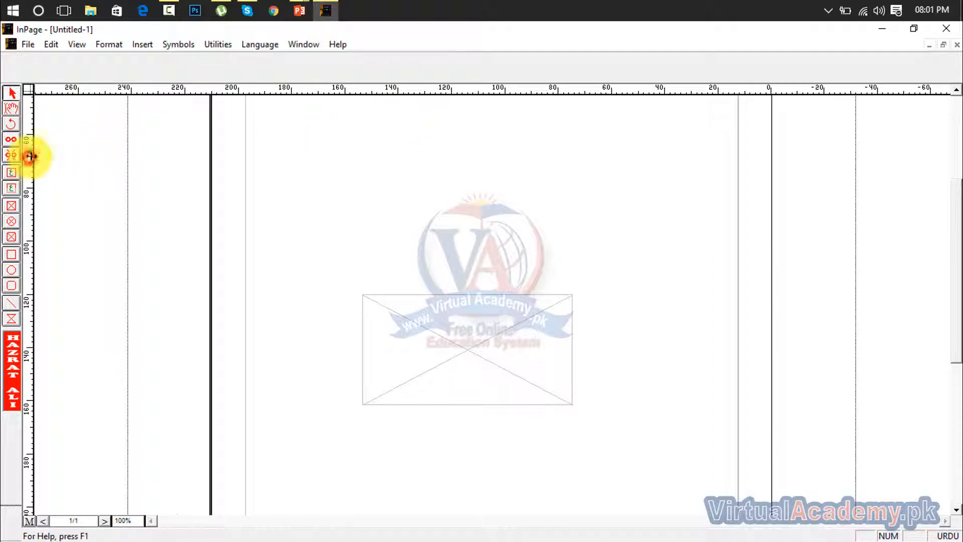
{"action": "left_click_drag", "start_coordinate": [30, 156], "coordinate": [398, 160]}
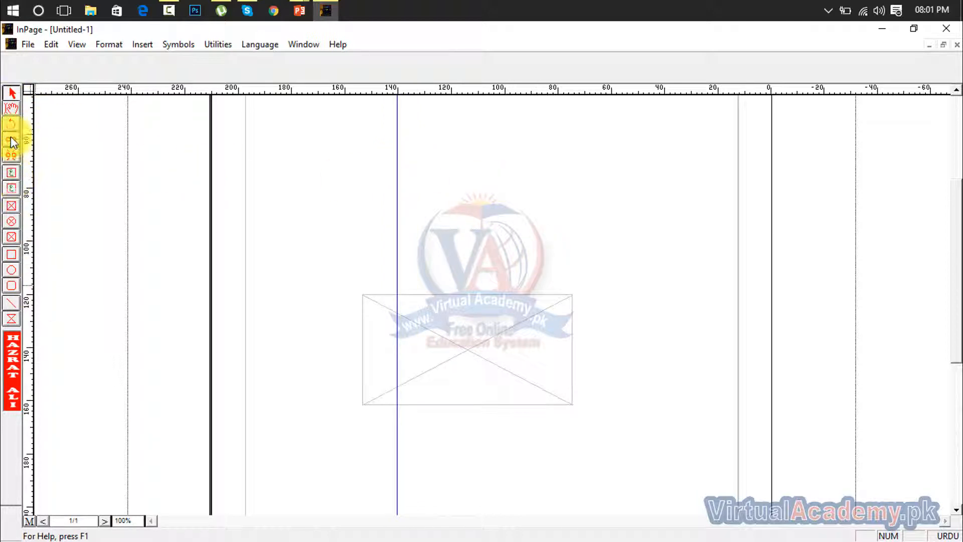
Step: Try a horizontal starting position of 140 mm for the picture box
{"action": "left_click", "coordinate": [12, 93]}
{"action": "left_click", "coordinate": [380, 300]}
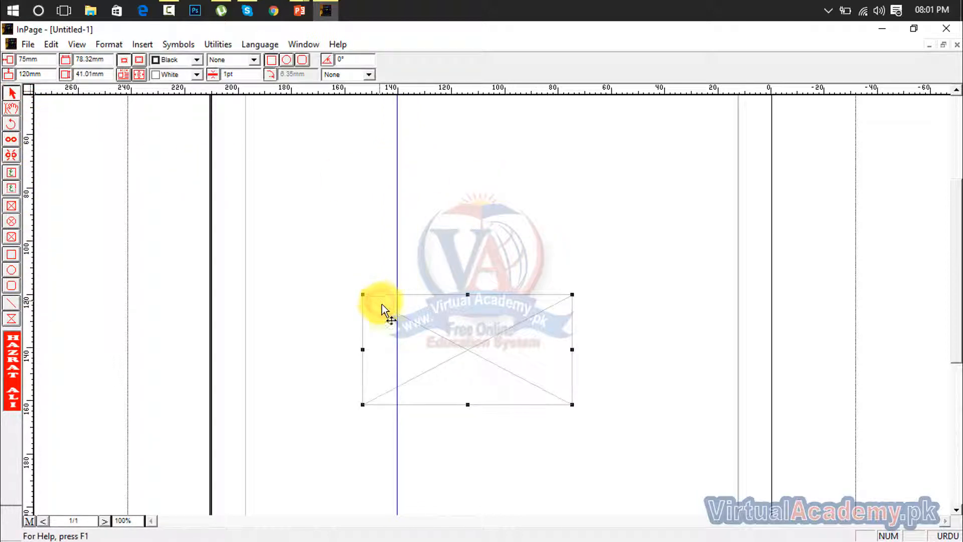
{"action": "left_click", "coordinate": [43, 59]}
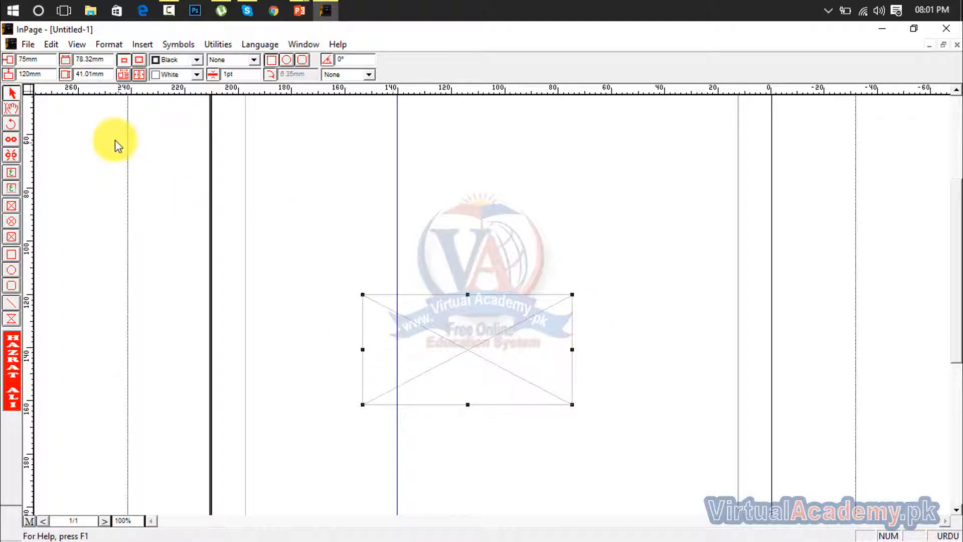
{"action": "left_click", "coordinate": [47, 59]}
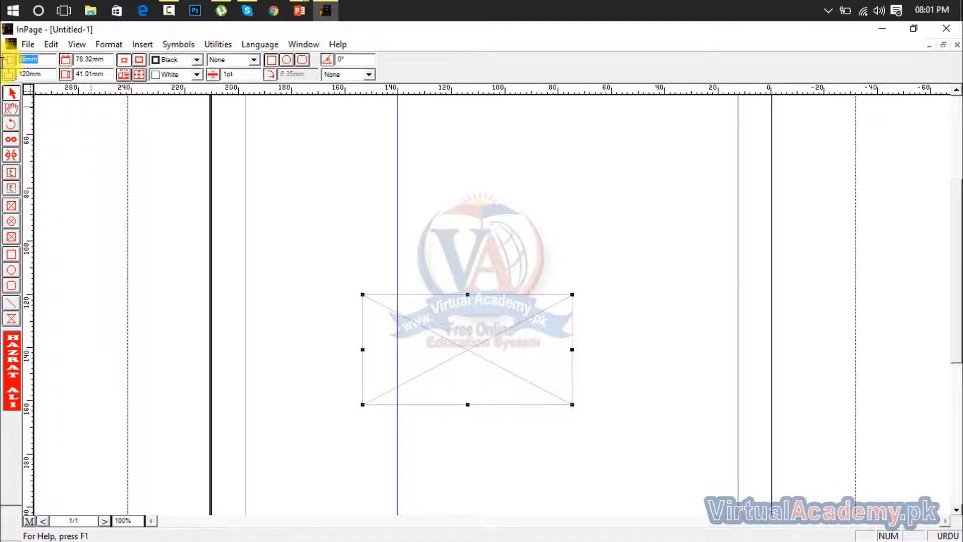
{"action": "key", "text": "Return"}
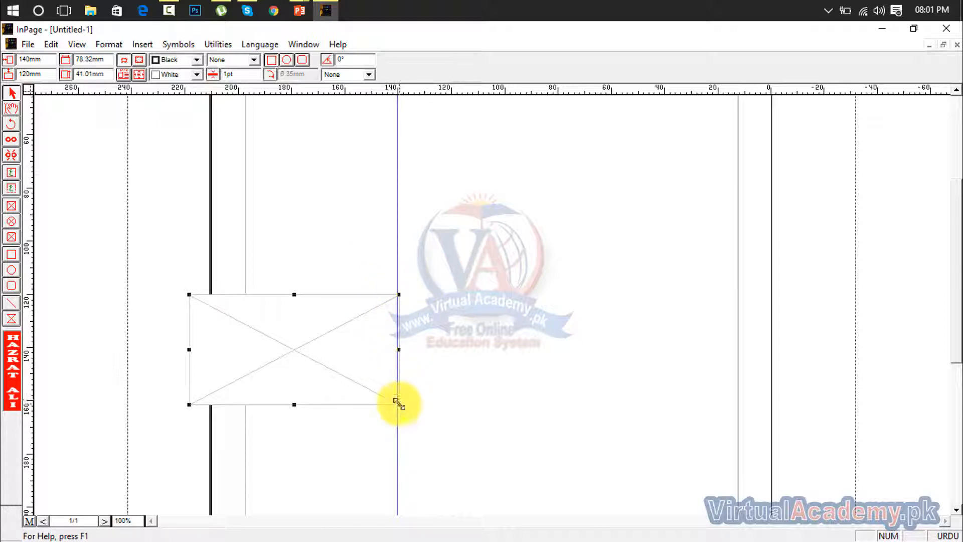
Step: Set the picture box's horizontal starting position to 80 mm and remove the vertical guide at 140 mm
{"action": "left_click_drag", "start_coordinate": [49, 61], "coordinate": [2, 50]}
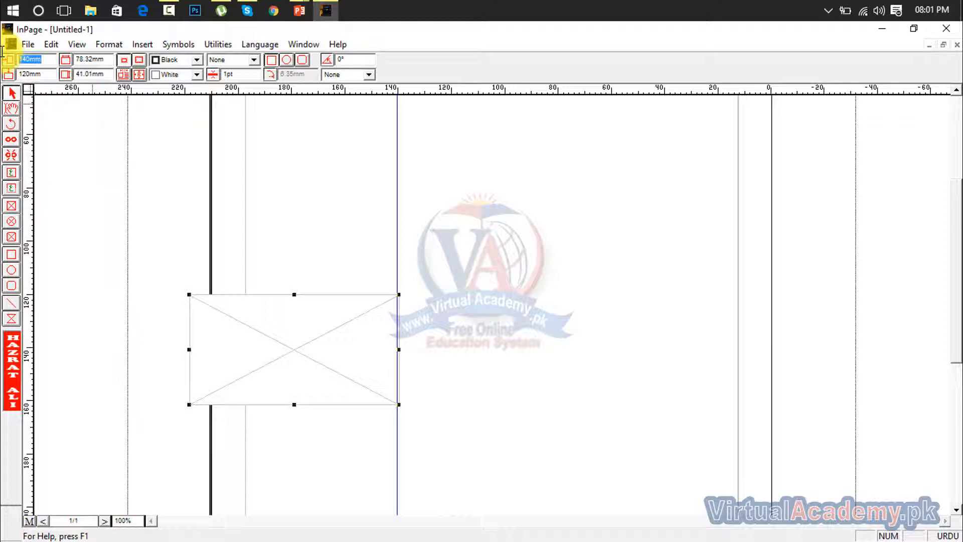
{"action": "type", "text": "80"}
{"action": "key", "text": "Return"}
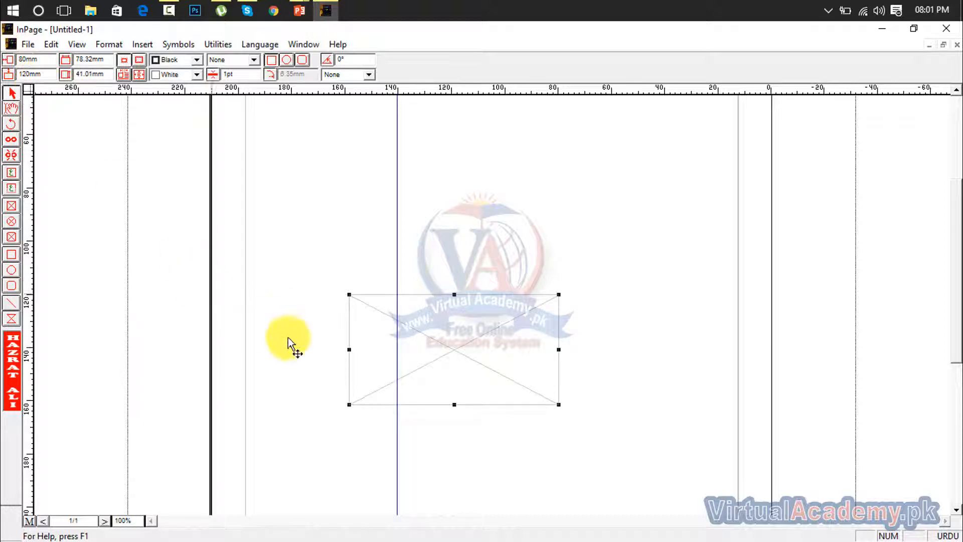
{"action": "left_click_drag", "start_coordinate": [47, 61], "coordinate": [10, 60]}
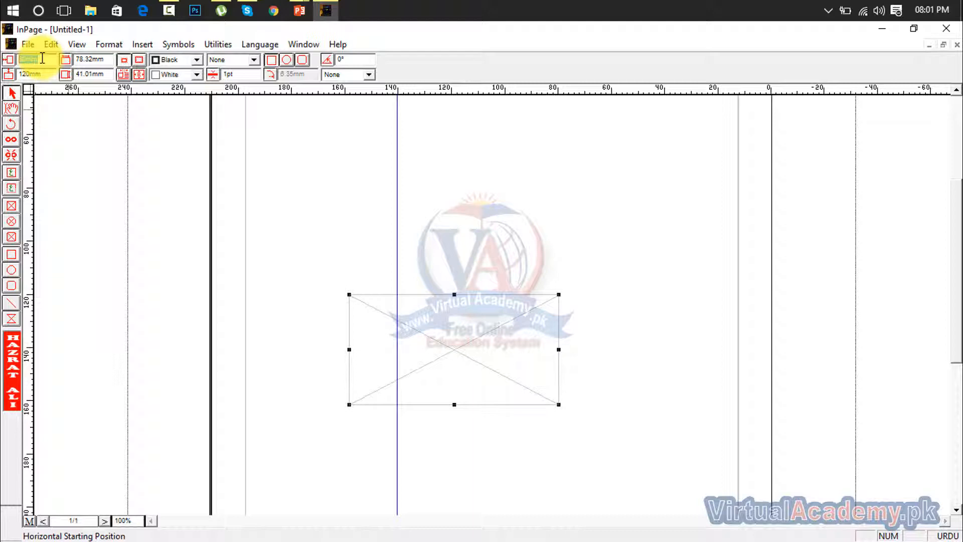
{"action": "left_click", "coordinate": [397, 240]}
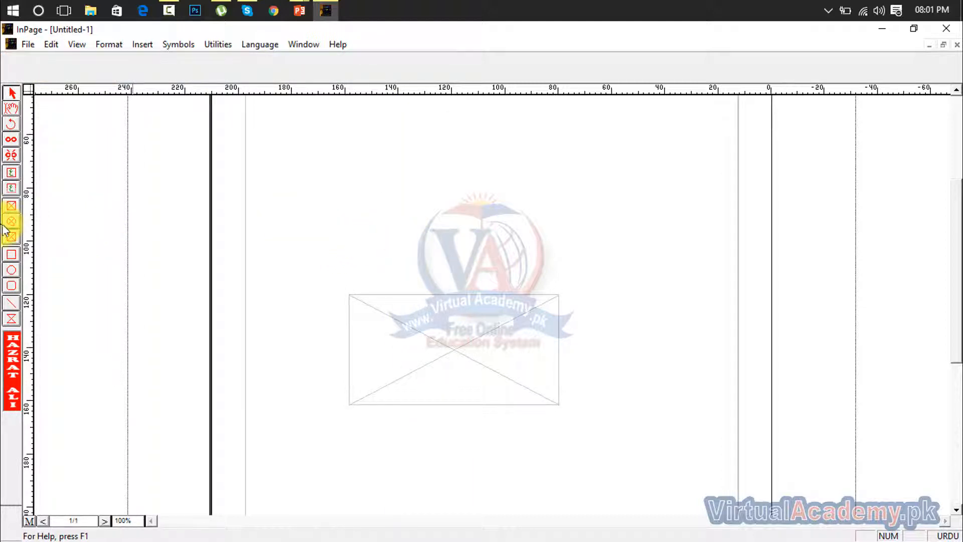
Step: Set the picture box's width to 50 mm and its height to 20 mm
{"action": "left_click", "coordinate": [409, 312]}
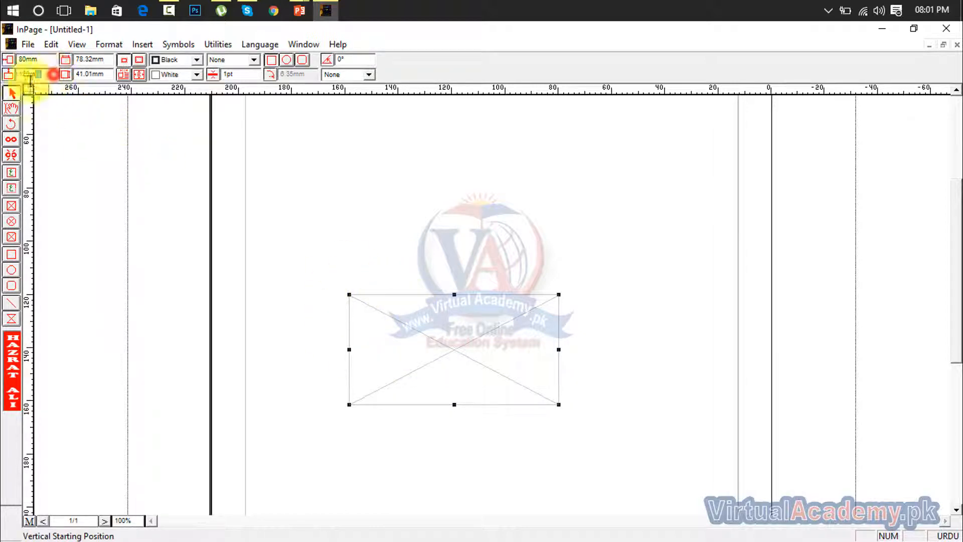
{"action": "double_click", "coordinate": [30, 73]}
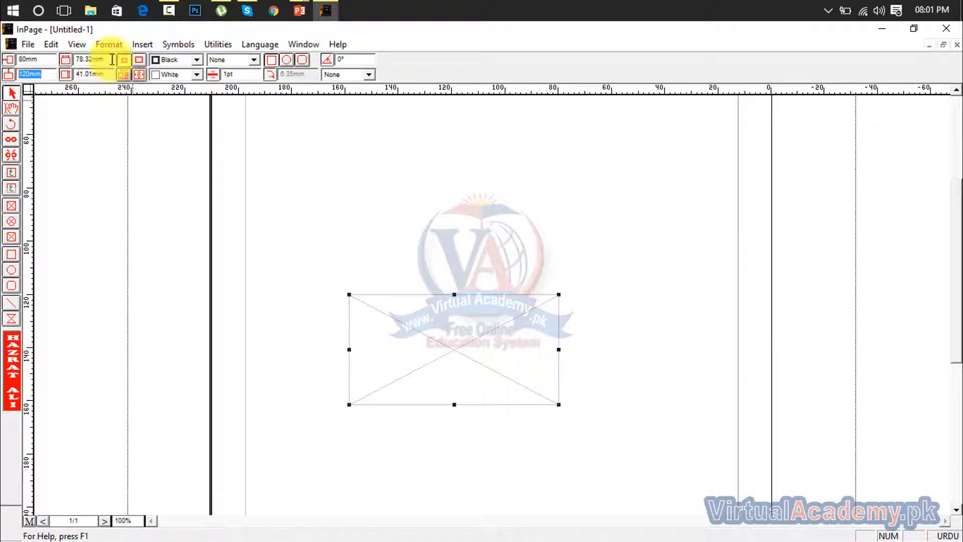
{"action": "double_click", "coordinate": [93, 59]}
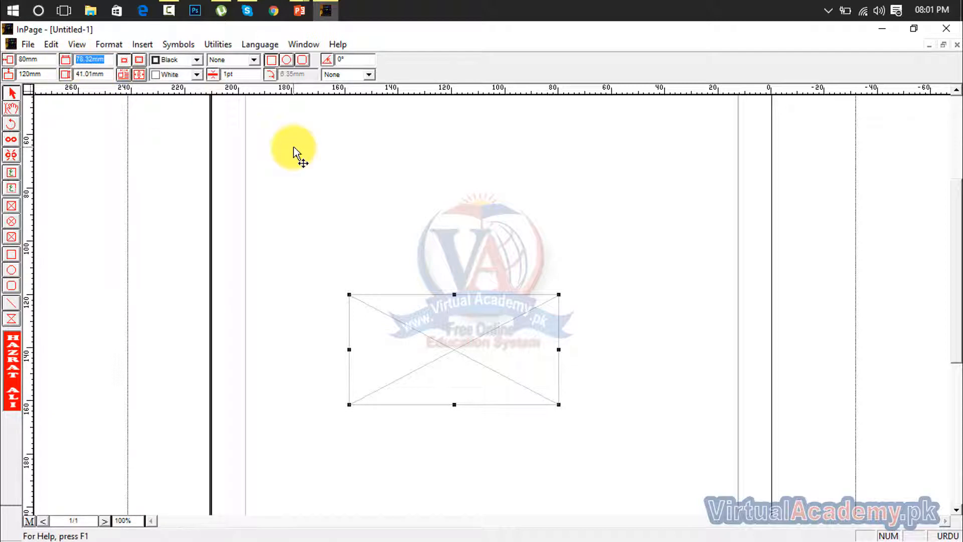
{"action": "key", "text": "Return"}
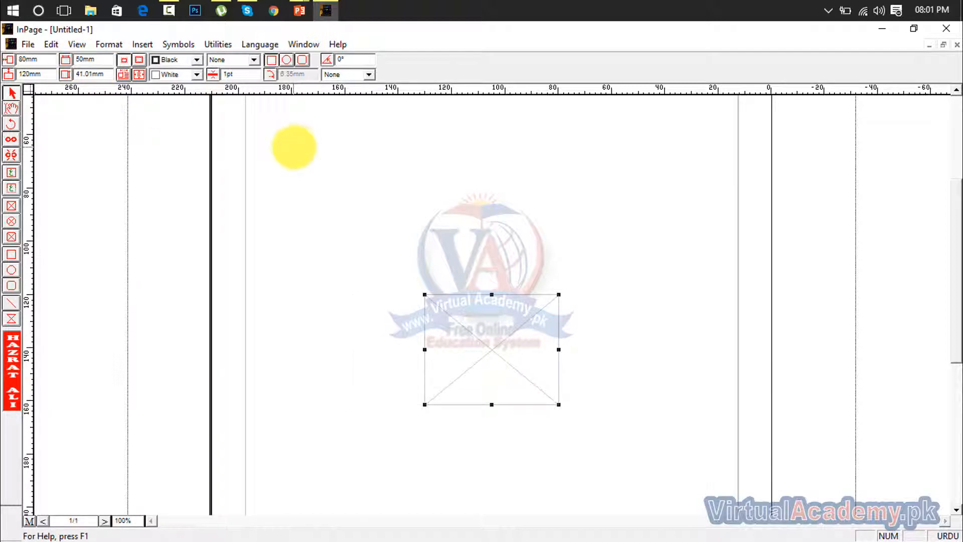
{"action": "double_click", "coordinate": [90, 74]}
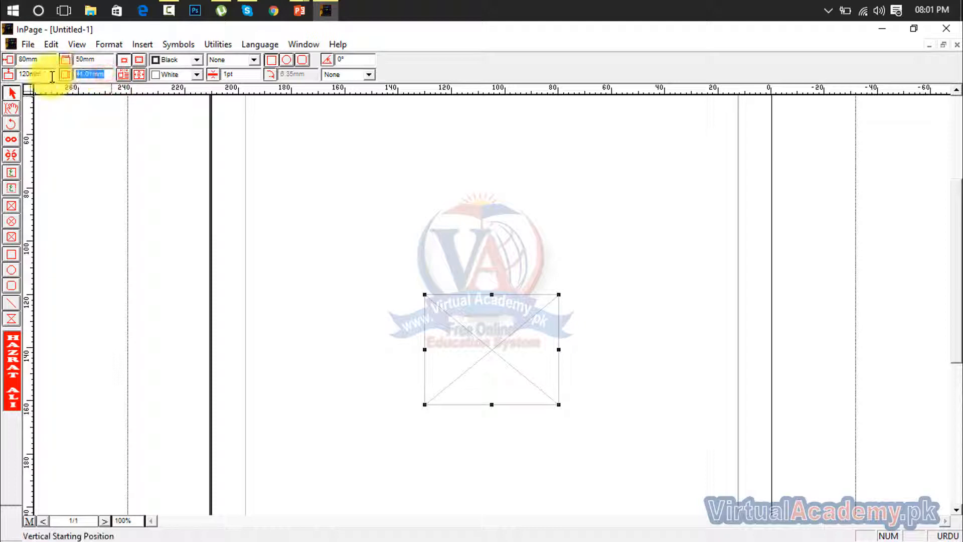
{"action": "type", "text": "20"}
{"action": "key", "text": "Return"}
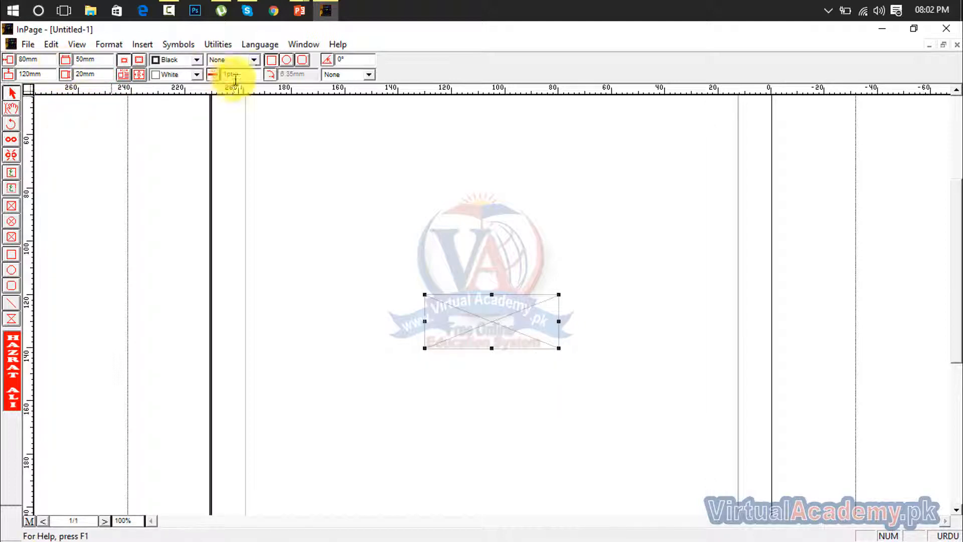
Step: Switch the picture box to the other frame mode and move it to about 97 mm horizontally and 107 mm vertically
{"action": "left_click", "coordinate": [140, 60]}
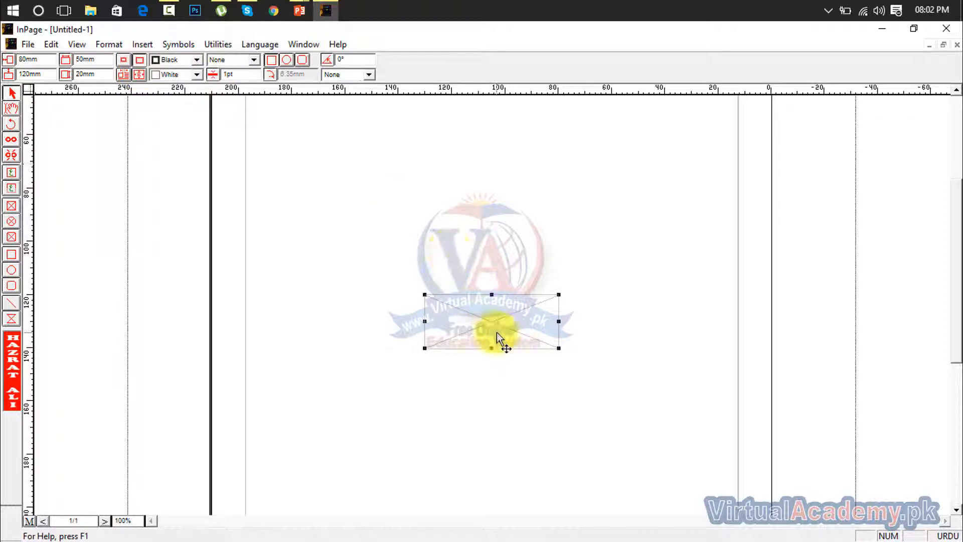
{"action": "left_click_drag", "start_coordinate": [496, 330], "coordinate": [452, 303]}
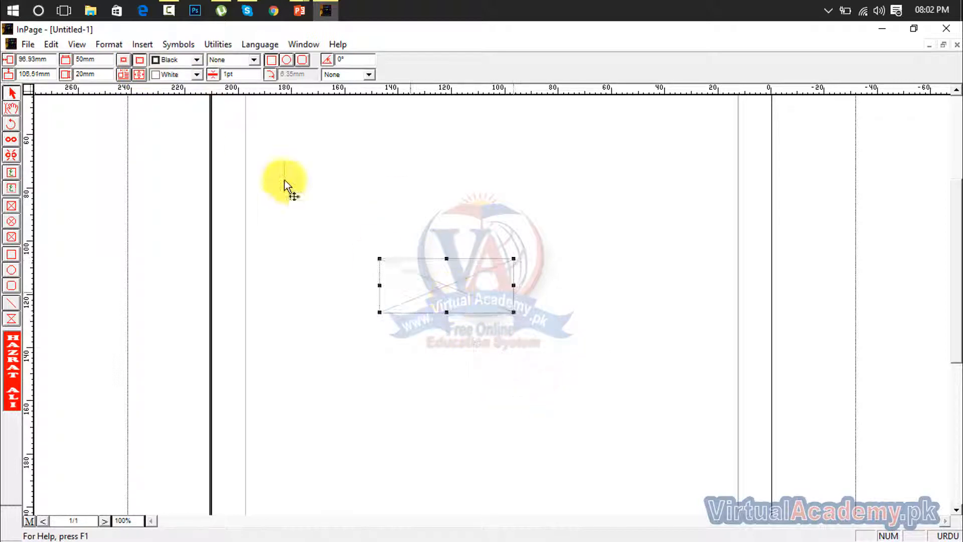
Step: Set the picture box's insets to 20 left, 30 top, 40 right and 20 bottom
{"action": "left_click", "coordinate": [140, 75]}
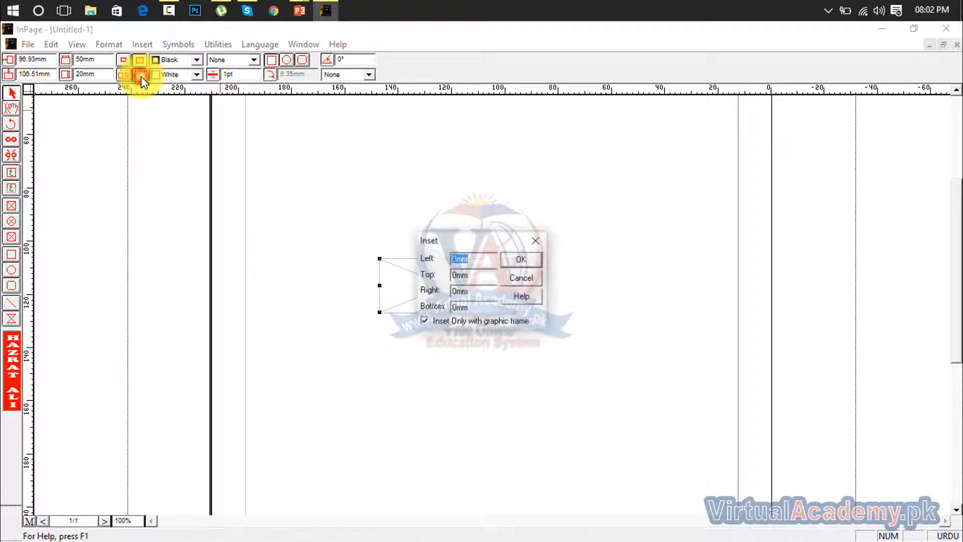
{"action": "left_click", "coordinate": [535, 240]}
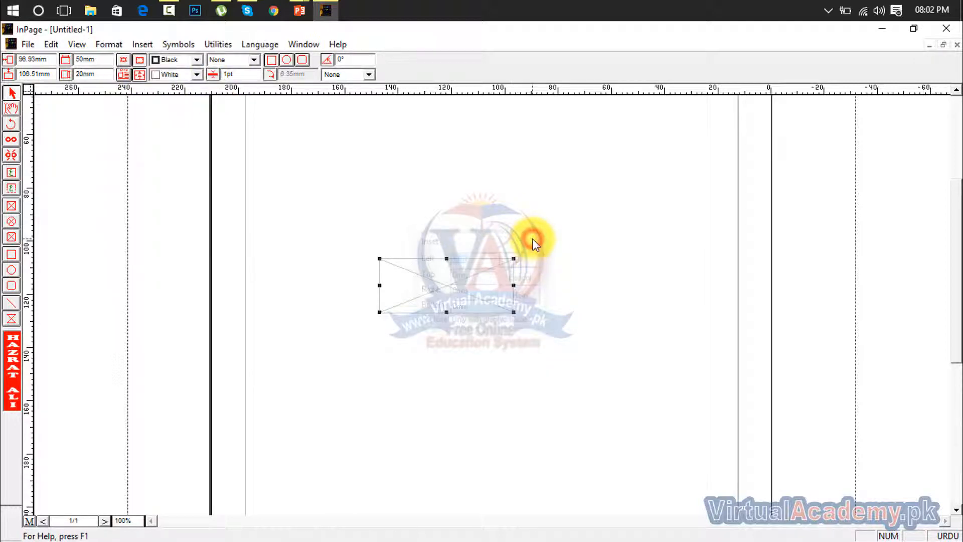
{"action": "left_click", "coordinate": [139, 75]}
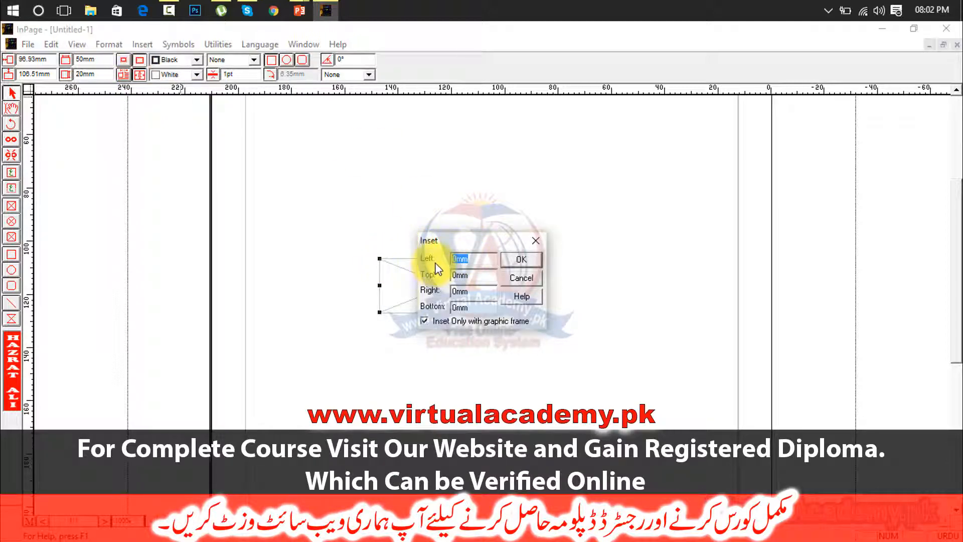
{"action": "left_click", "coordinate": [478, 292]}
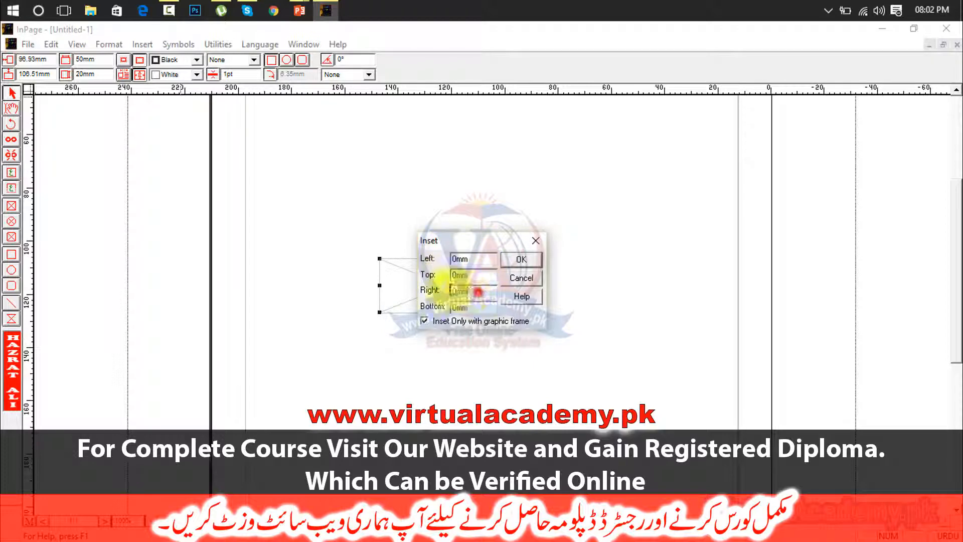
{"action": "left_click_drag", "start_coordinate": [450, 290], "coordinate": [435, 290]}
{"action": "left_click_drag", "start_coordinate": [473, 258], "coordinate": [406, 275]}
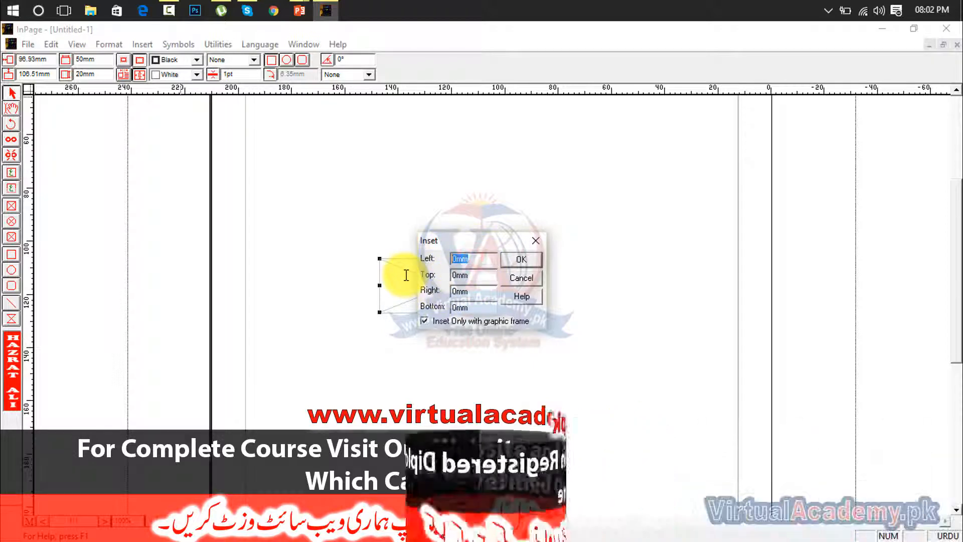
{"action": "type", "text": "20"}
{"action": "left_click_drag", "start_coordinate": [483, 276], "coordinate": [407, 282]}
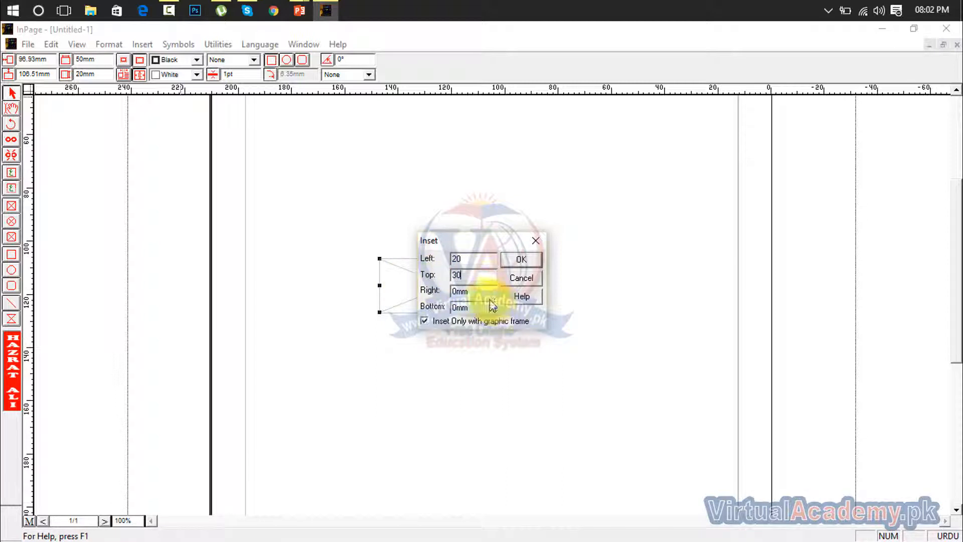
{"action": "left_click_drag", "start_coordinate": [490, 293], "coordinate": [409, 309]}
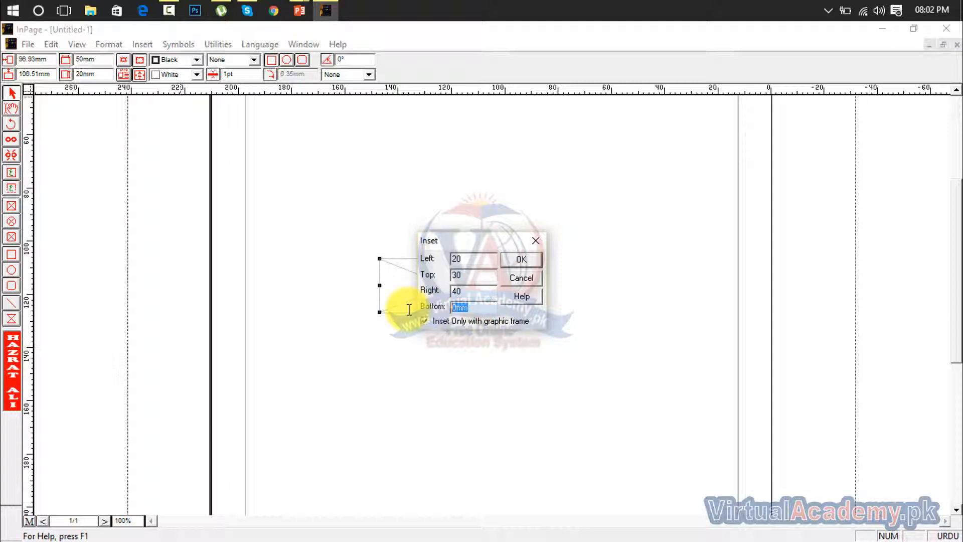
{"action": "left_click", "coordinate": [531, 260]}
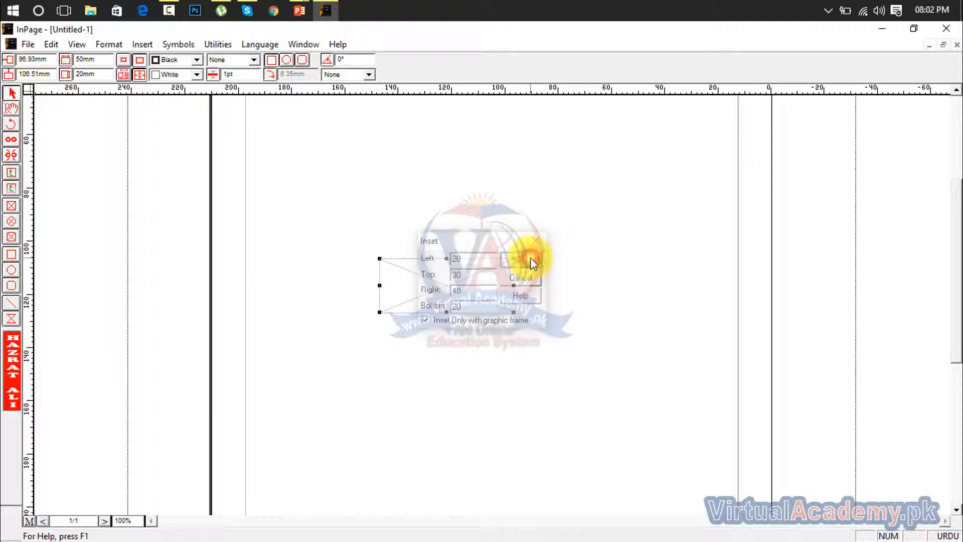
Step: Move the picture box to about 120 mm horizontally and 116 mm vertically, and set its border color to red
{"action": "left_click_drag", "start_coordinate": [487, 221], "coordinate": [398, 308]}
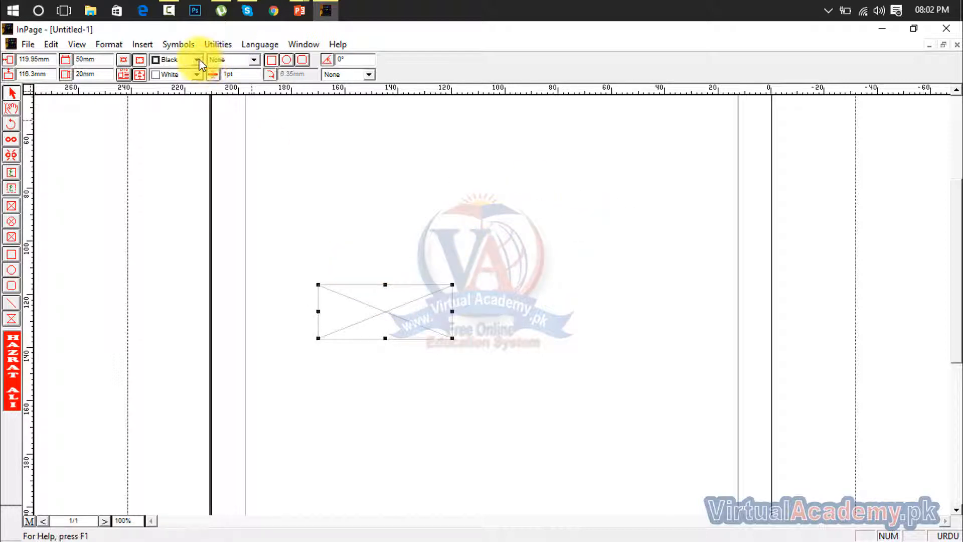
{"action": "left_click", "coordinate": [196, 60]}
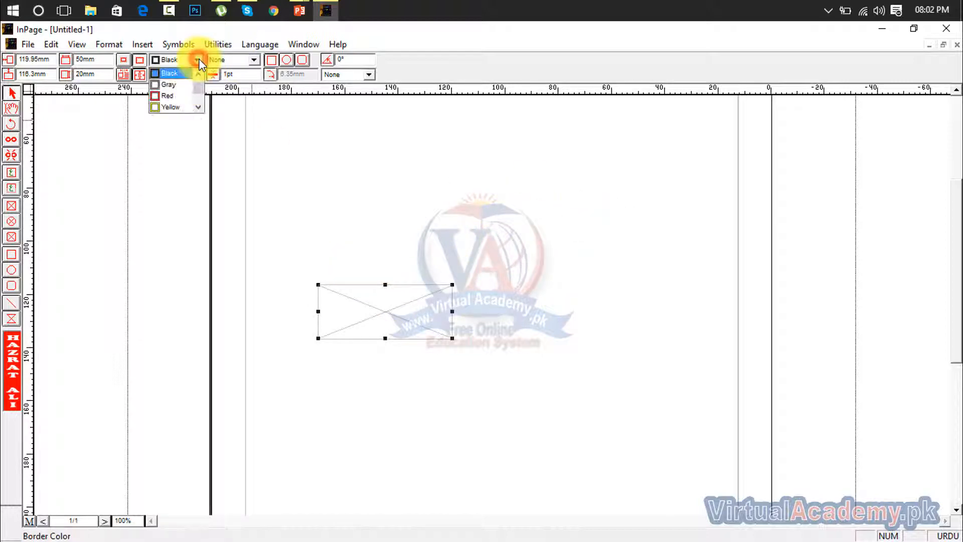
{"action": "left_click", "coordinate": [176, 96]}
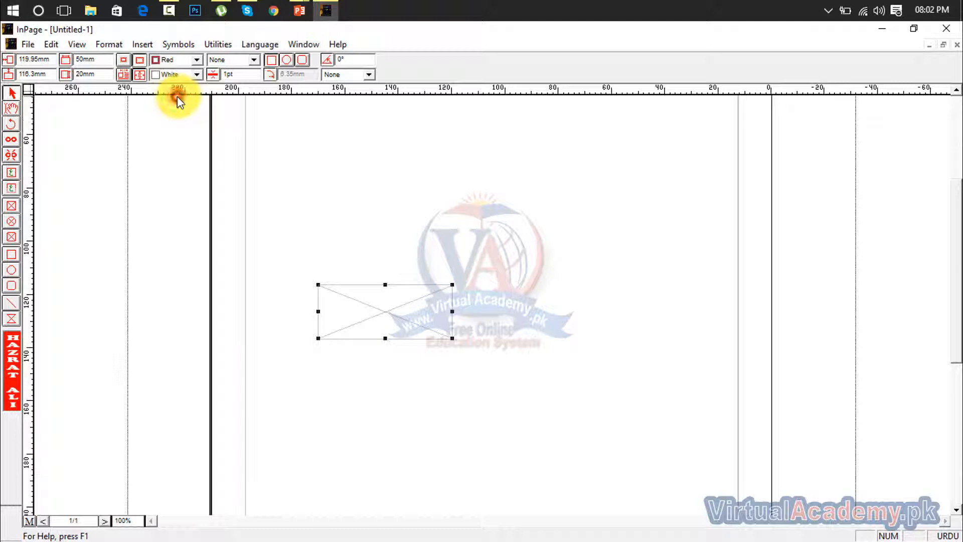
Step: Try a black fill color on the page's main text frame and undo it
{"action": "left_click", "coordinate": [402, 215]}
{"action": "left_click", "coordinate": [195, 75]}
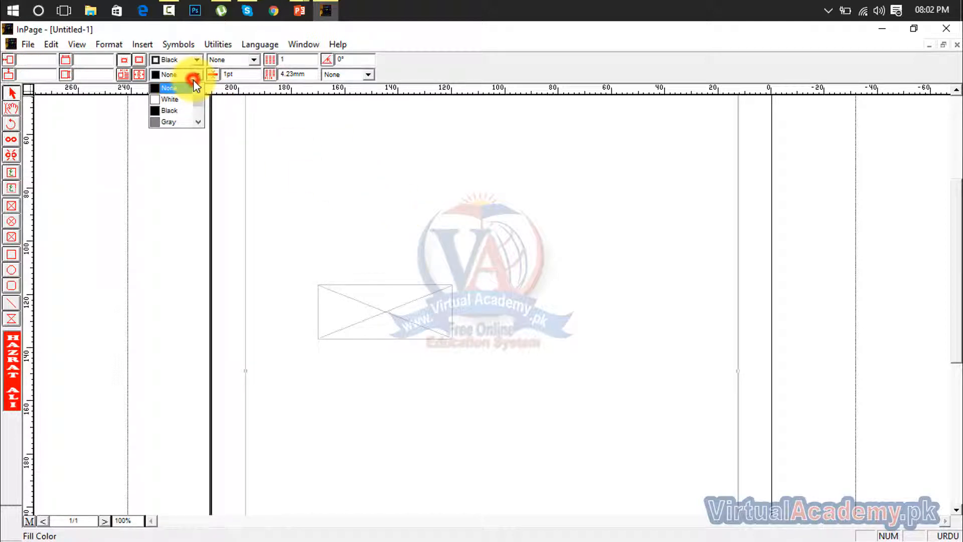
{"action": "left_click", "coordinate": [177, 116]}
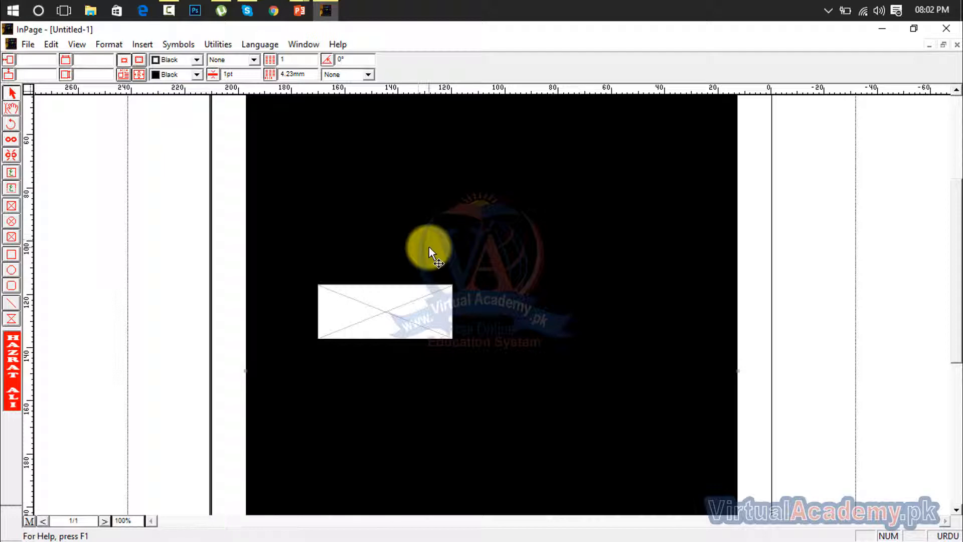
{"action": "key", "text": "ctrl+z"}
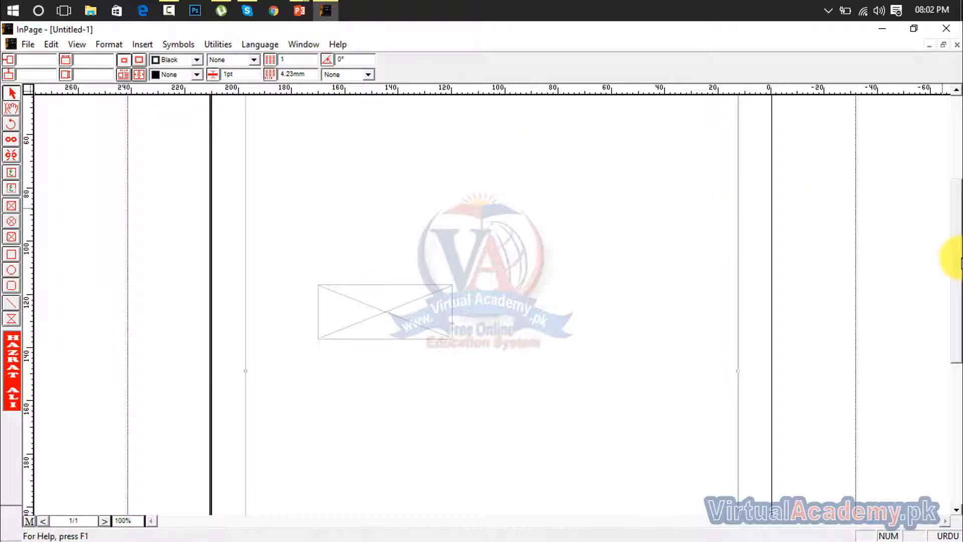
{"action": "left_click_drag", "start_coordinate": [956, 255], "coordinate": [958, 216]}
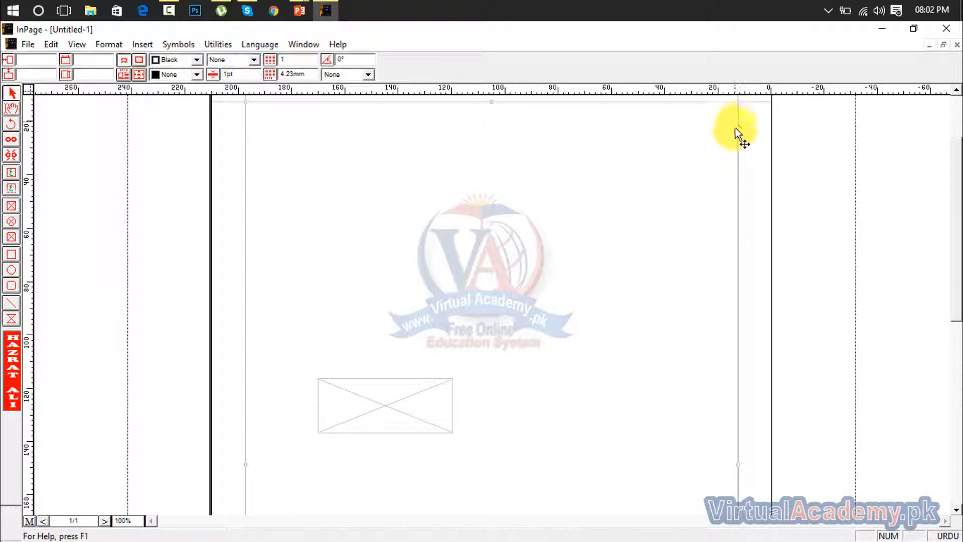
Step: Set the page's main text frame border to red with the solid line pattern
{"action": "left_click", "coordinate": [196, 59]}
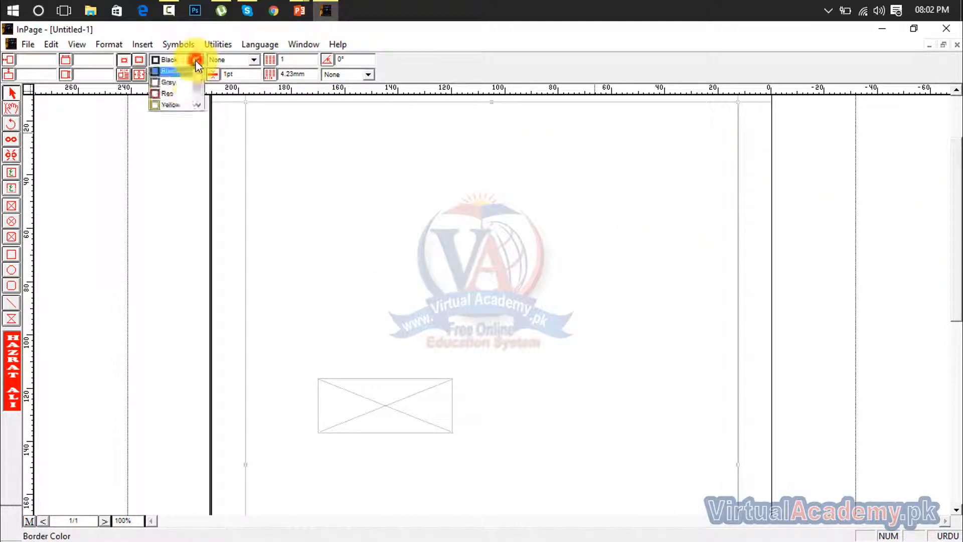
{"action": "left_click", "coordinate": [173, 96]}
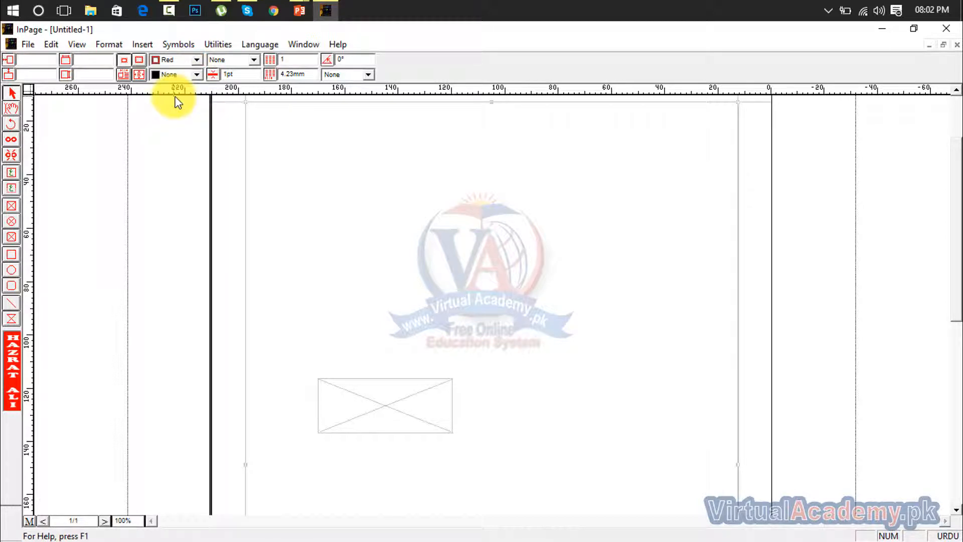
{"action": "left_click", "coordinate": [254, 60]}
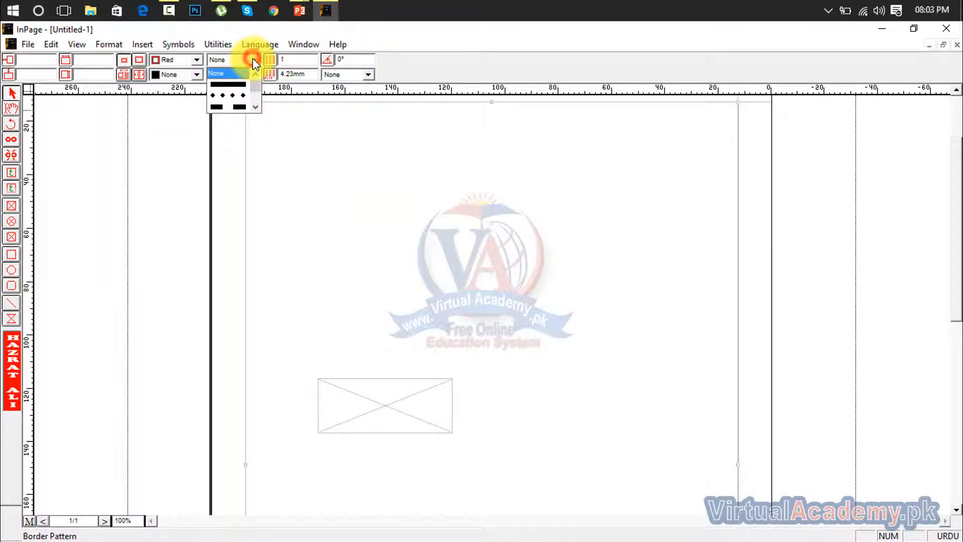
{"action": "left_click", "coordinate": [236, 90]}
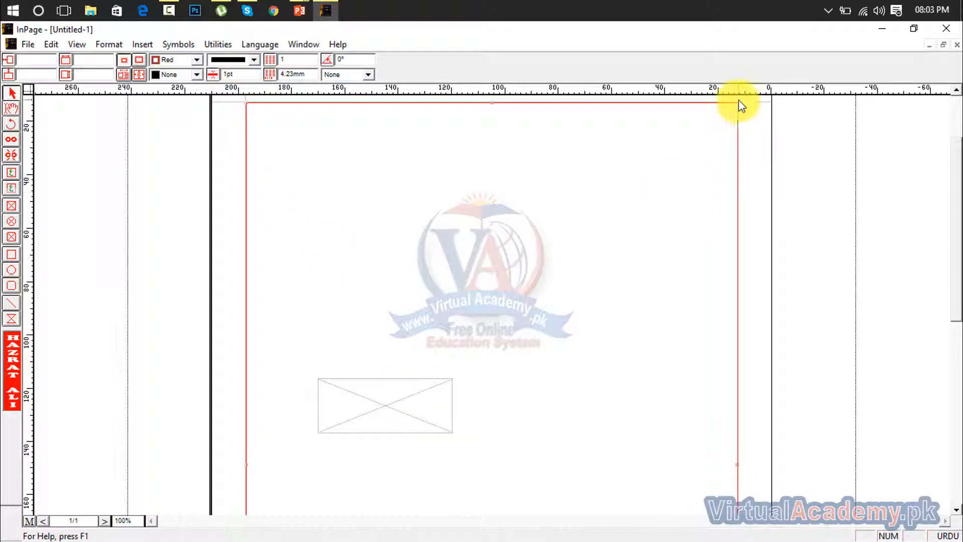
Step: Apply the dotted border pattern to the picture box and enlarge the box to about 142 mm by 73 mm
{"action": "left_click", "coordinate": [390, 395]}
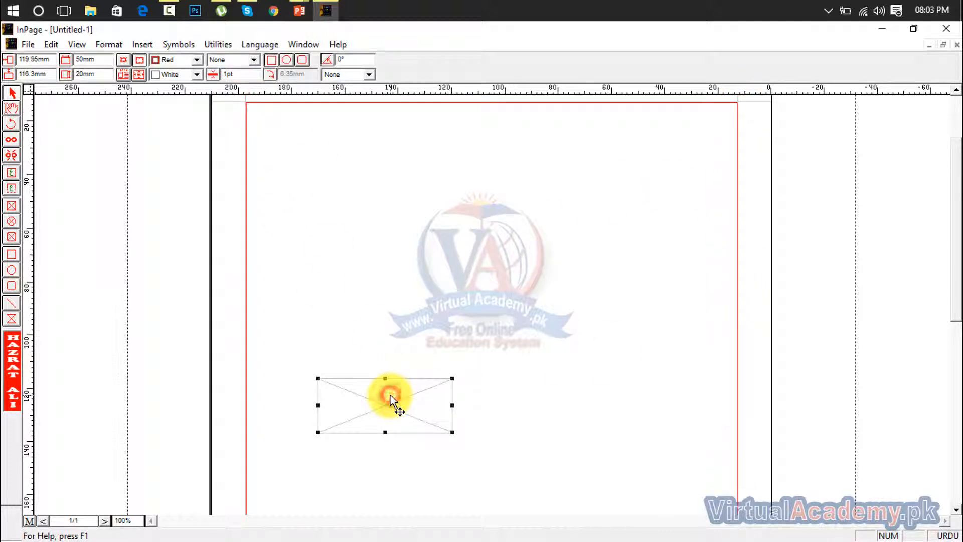
{"action": "left_click", "coordinate": [252, 59]}
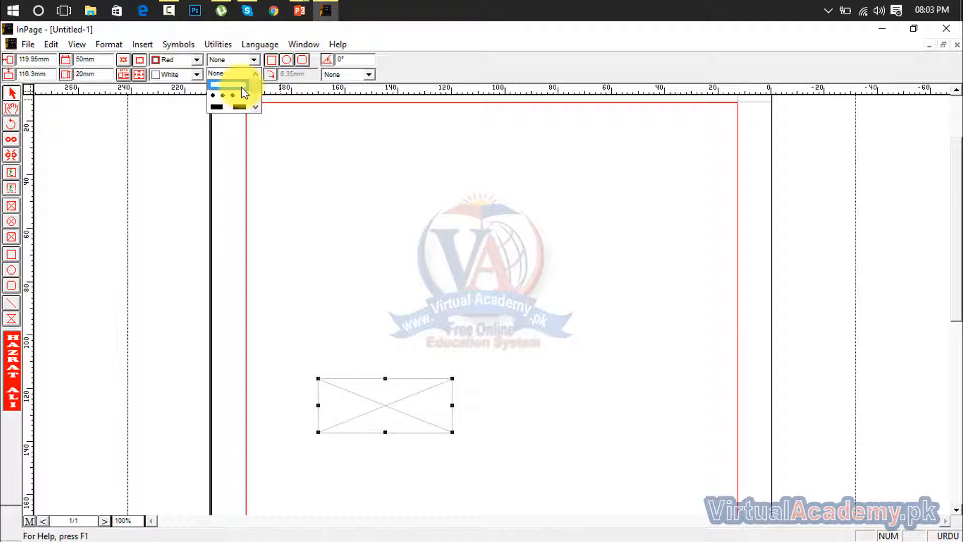
{"action": "left_click", "coordinate": [239, 97]}
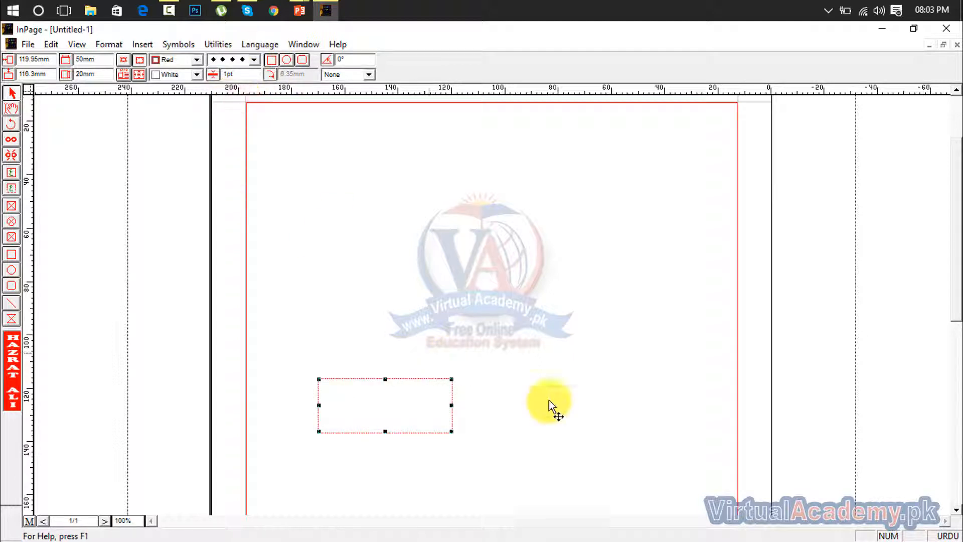
{"action": "left_click_drag", "start_coordinate": [451, 379], "coordinate": [698, 237]}
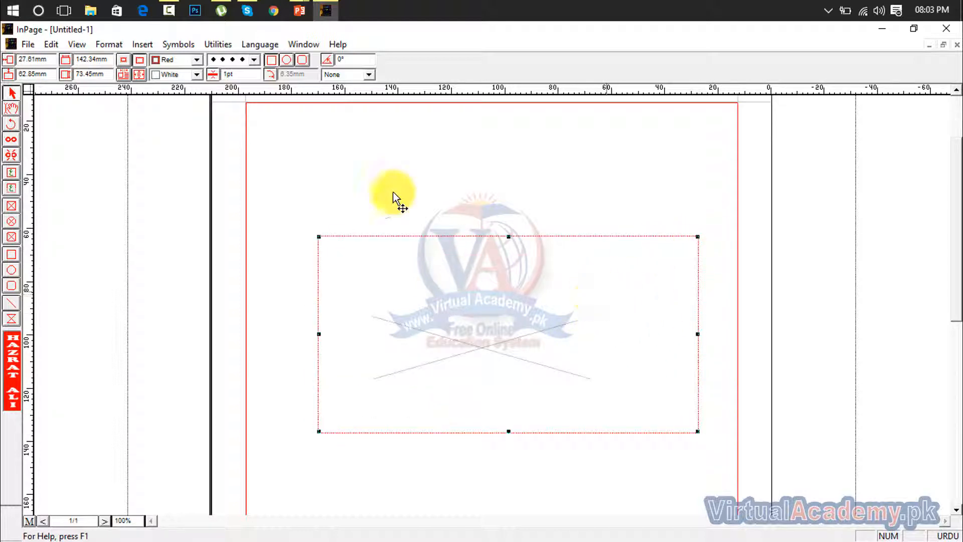
Step: Give the picture box a black fill and dash-dot border, moving it to about 33 mm horizontally and 60 mm vertically
{"action": "left_click", "coordinate": [197, 74]}
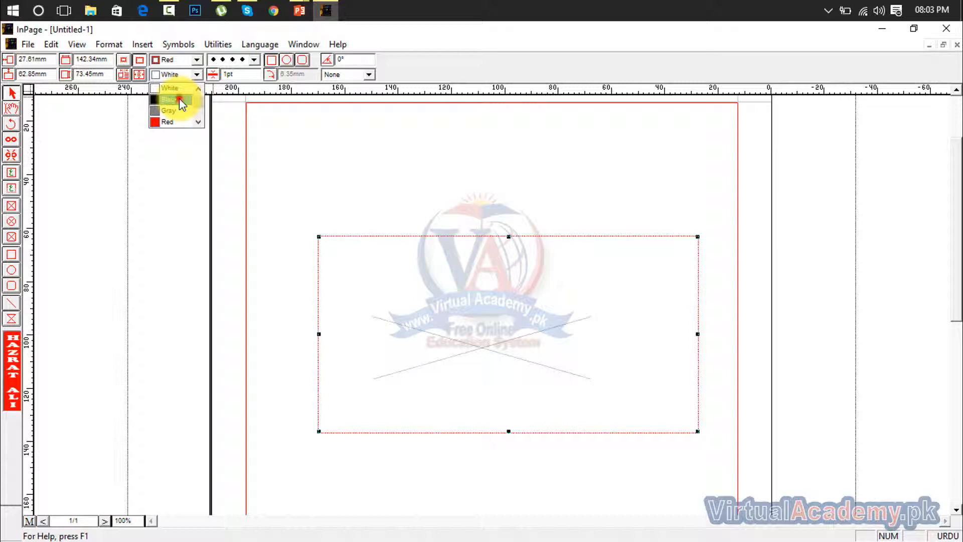
{"action": "left_click", "coordinate": [179, 99]}
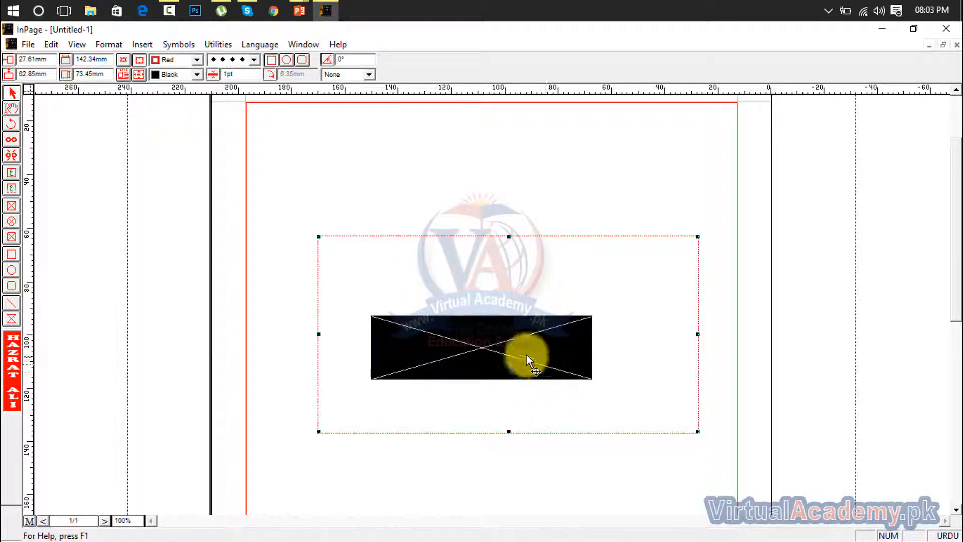
{"action": "mouse_move", "coordinate": [525, 354]}
{"action": "left_mouse_down"}
{"action": "mouse_move", "coordinate": [597, 286]}
{"action": "mouse_move", "coordinate": [522, 350]}
{"action": "mouse_move", "coordinate": [511, 347]}
{"action": "left_mouse_up"}
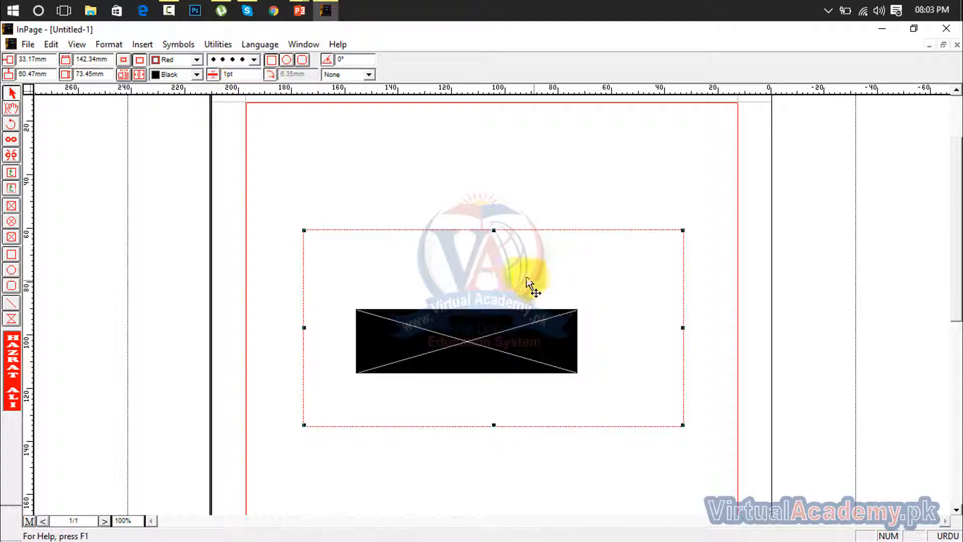
{"action": "left_click", "coordinate": [249, 62]}
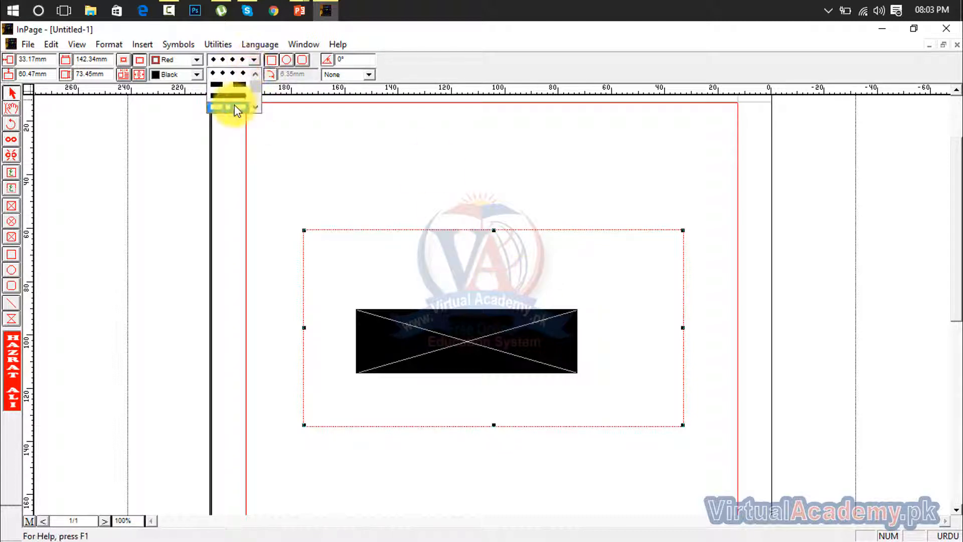
{"action": "left_click", "coordinate": [234, 106]}
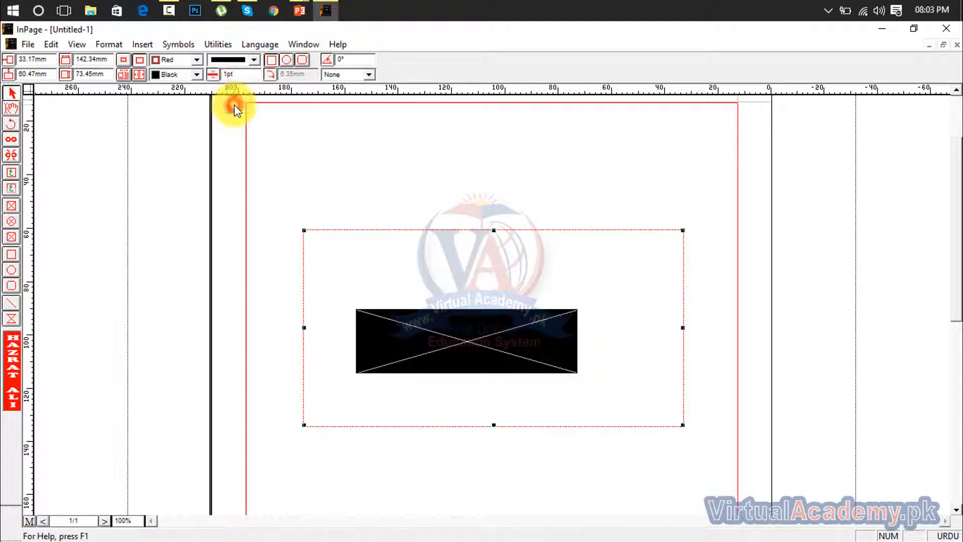
Step: Try the oval and round rectangle shapes on the picture box, and return it to the rectangle shape
{"action": "left_click", "coordinate": [288, 61]}
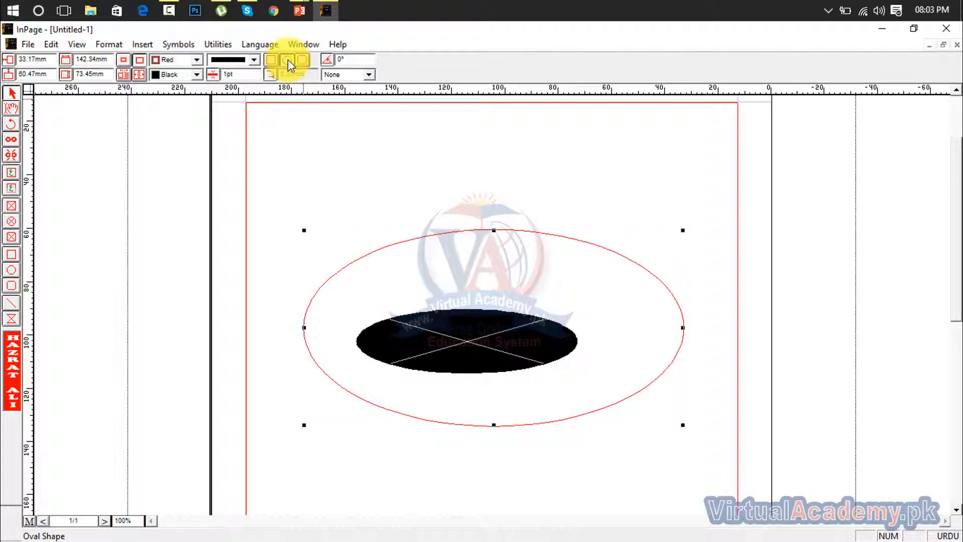
{"action": "left_click", "coordinate": [304, 59]}
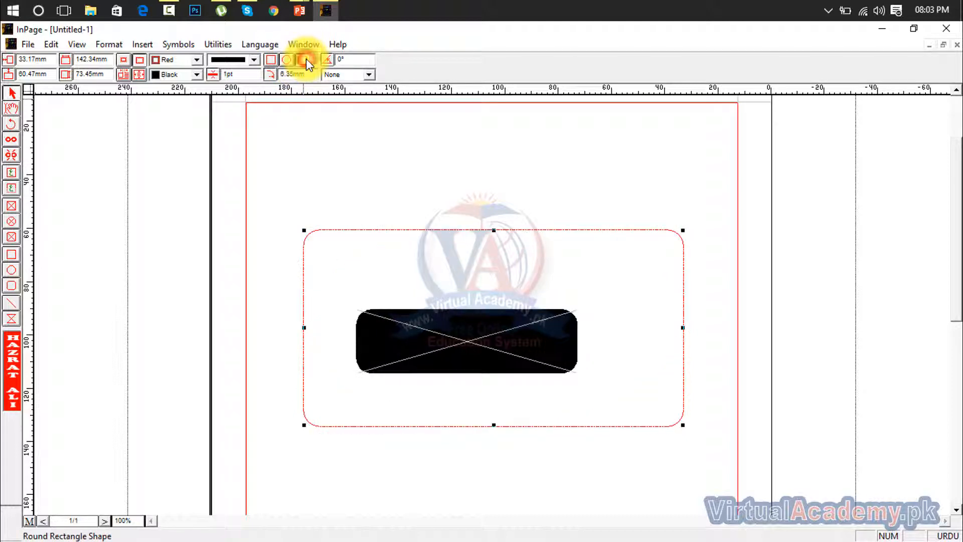
{"action": "left_click", "coordinate": [273, 60]}
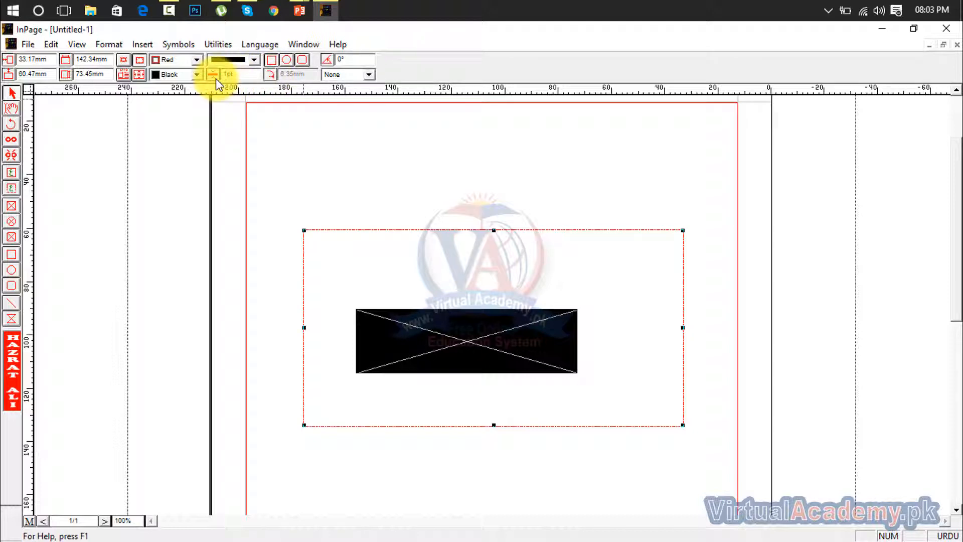
Step: Rotate the picture box to 45° and set its angle back to 0°
{"action": "left_click", "coordinate": [343, 62]}
{"action": "key", "text": "Return"}
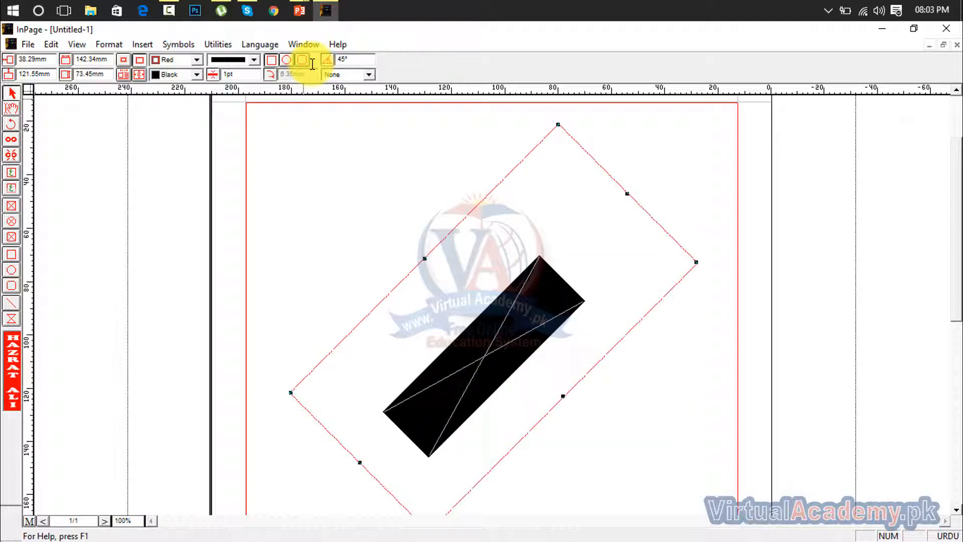
{"action": "left_click", "coordinate": [346, 60]}
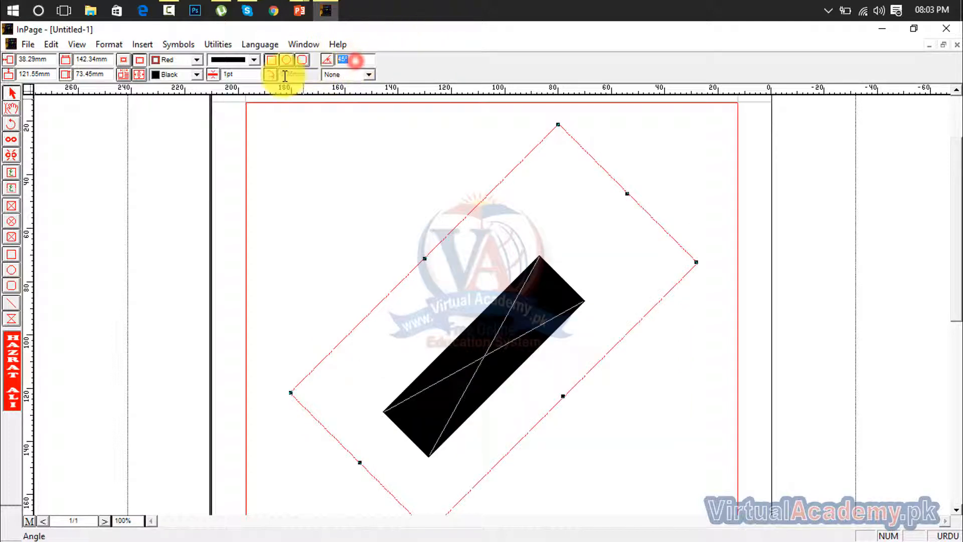
{"action": "key", "text": "Return"}
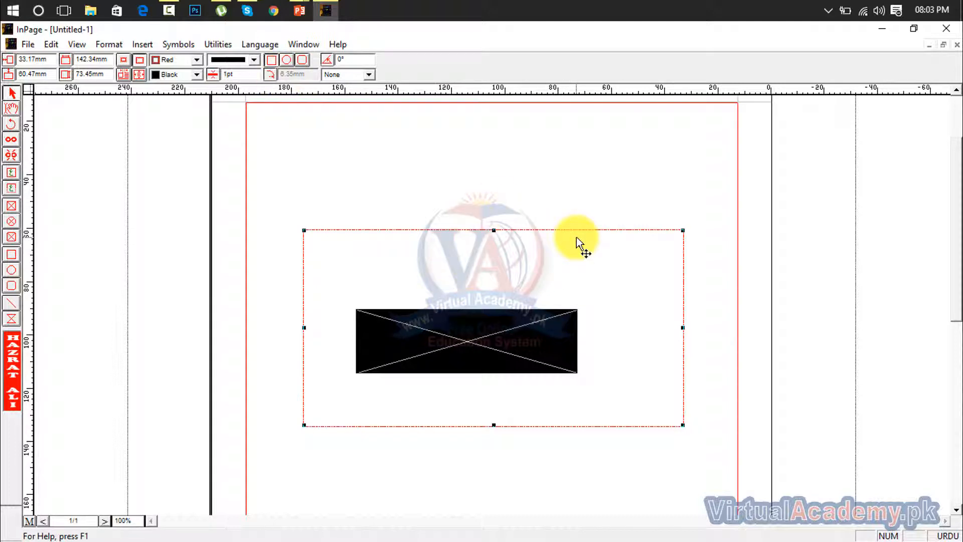
Step: Delete the picture box and select the page's main text frame
{"action": "key", "text": "Delete"}
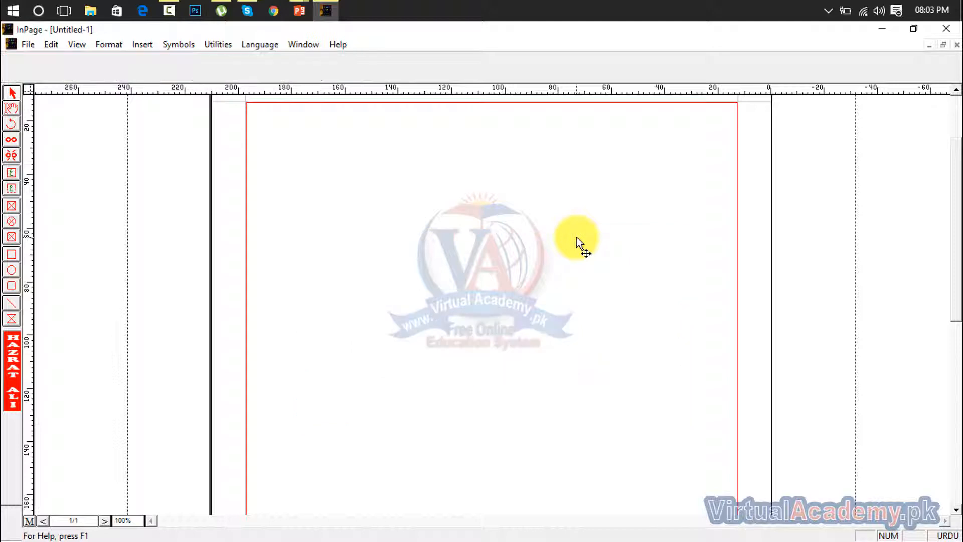
{"action": "left_click", "coordinate": [495, 234]}
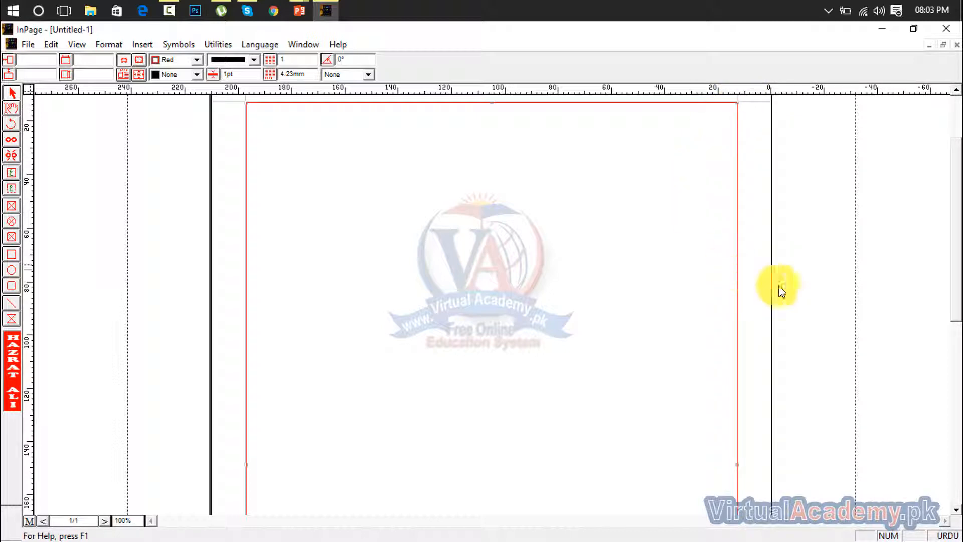
{"action": "left_click", "coordinate": [253, 61]}
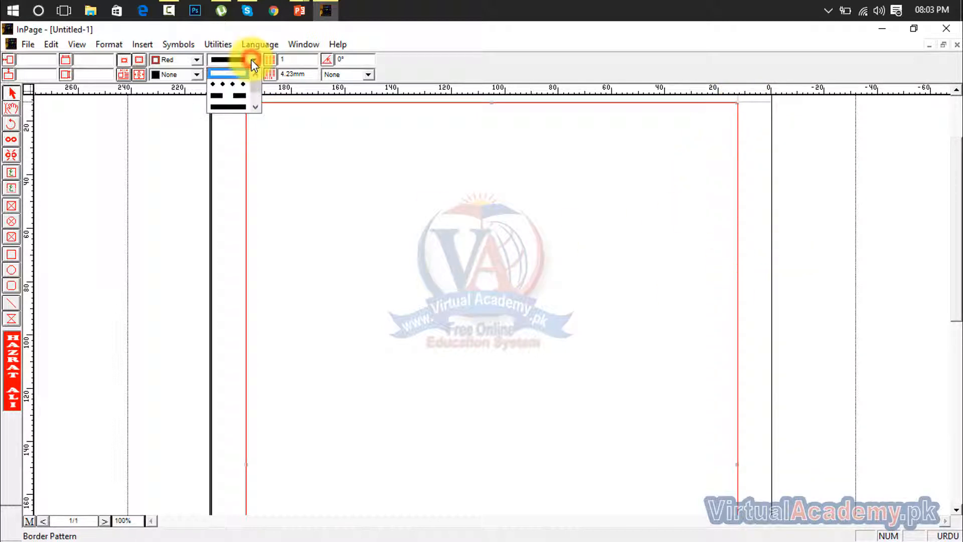
{"action": "left_click", "coordinate": [376, 240]}
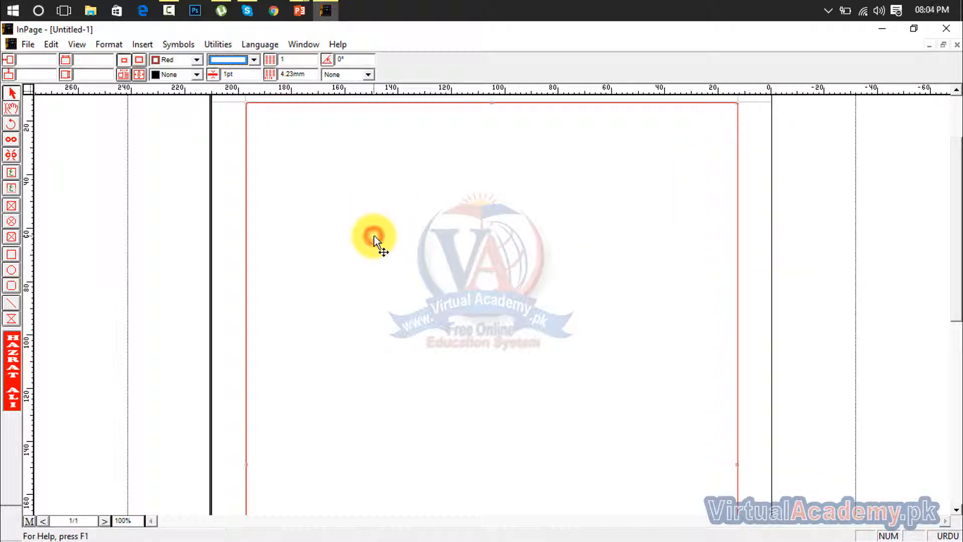
{"action": "left_click", "coordinate": [12, 94]}
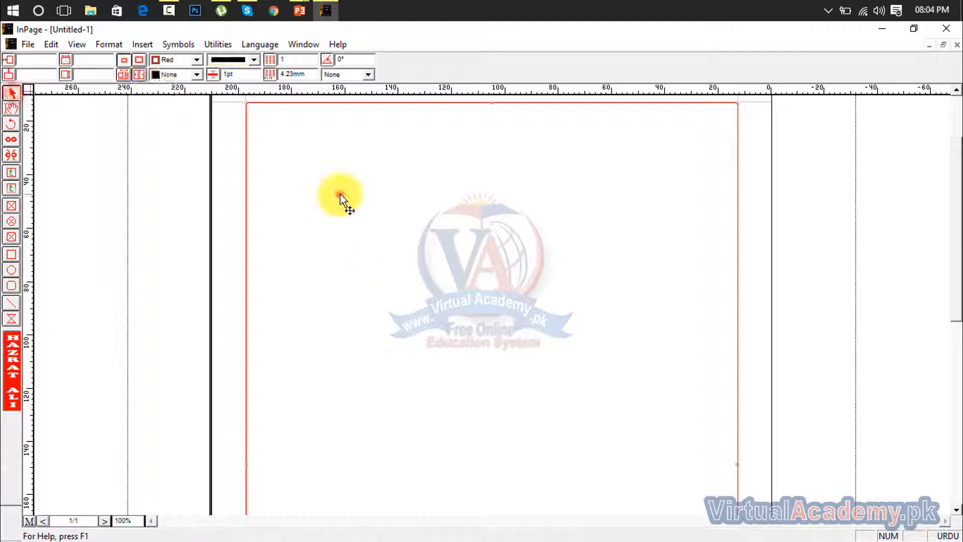
Step: Try the dotted border pattern on the main text frame, and change it to the dash-dot pattern
{"action": "left_click", "coordinate": [255, 57]}
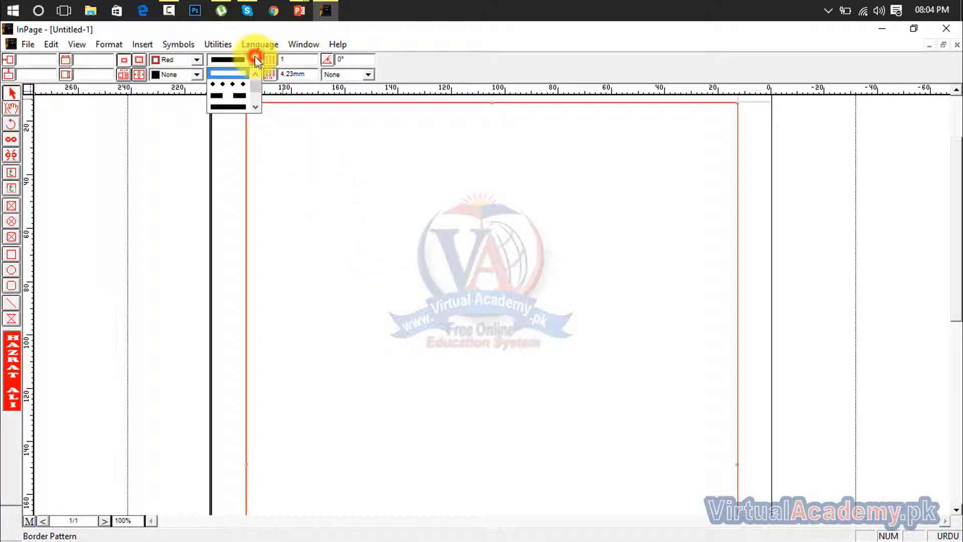
{"action": "left_click", "coordinate": [233, 83]}
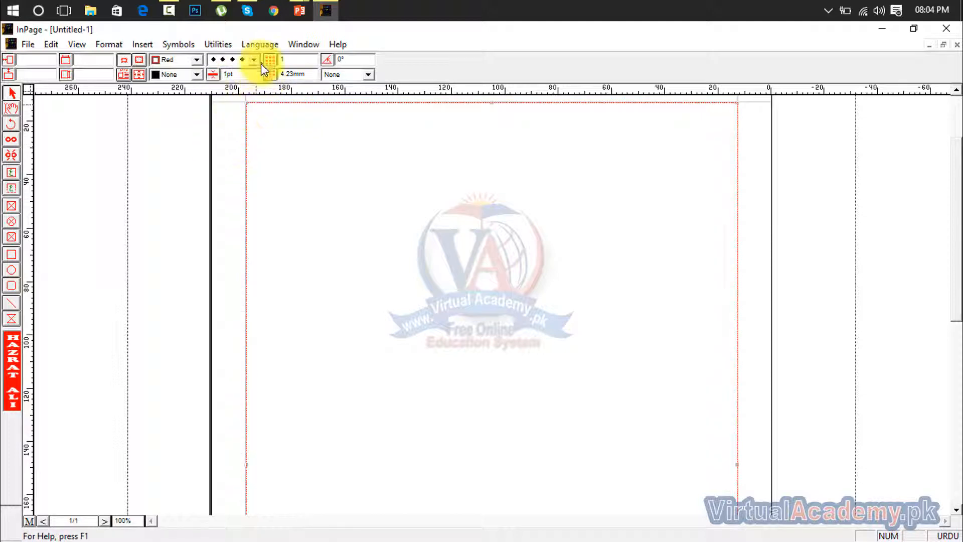
{"action": "left_click", "coordinate": [253, 59]}
{"action": "left_click", "coordinate": [230, 107]}
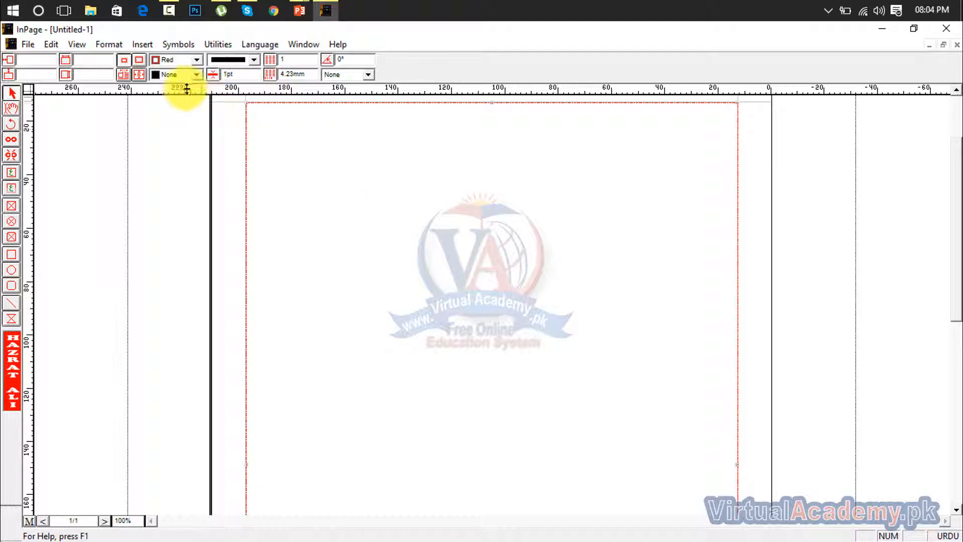
Step: Review the main text frame's left, top, right and bottom inset settings and accept them
{"action": "left_click", "coordinate": [140, 75]}
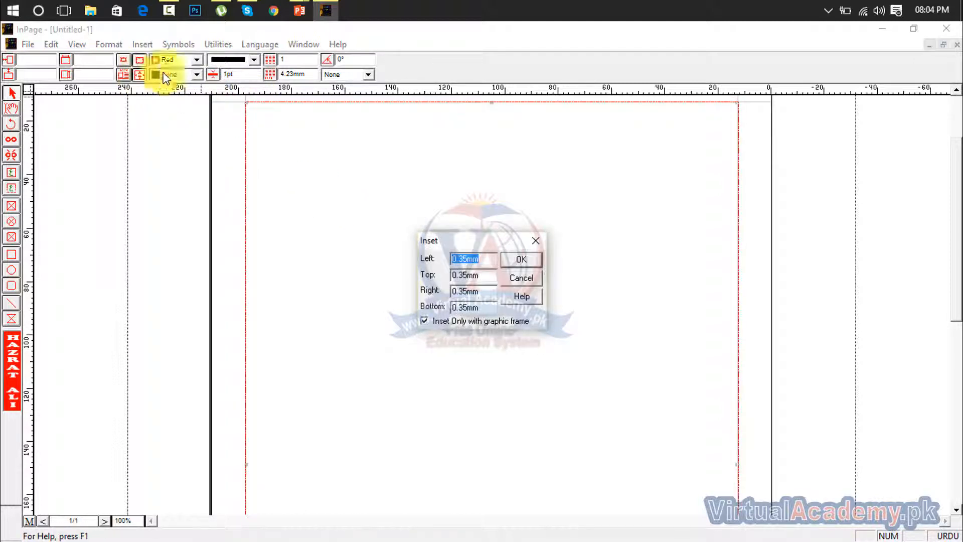
{"action": "double_click", "coordinate": [472, 257]}
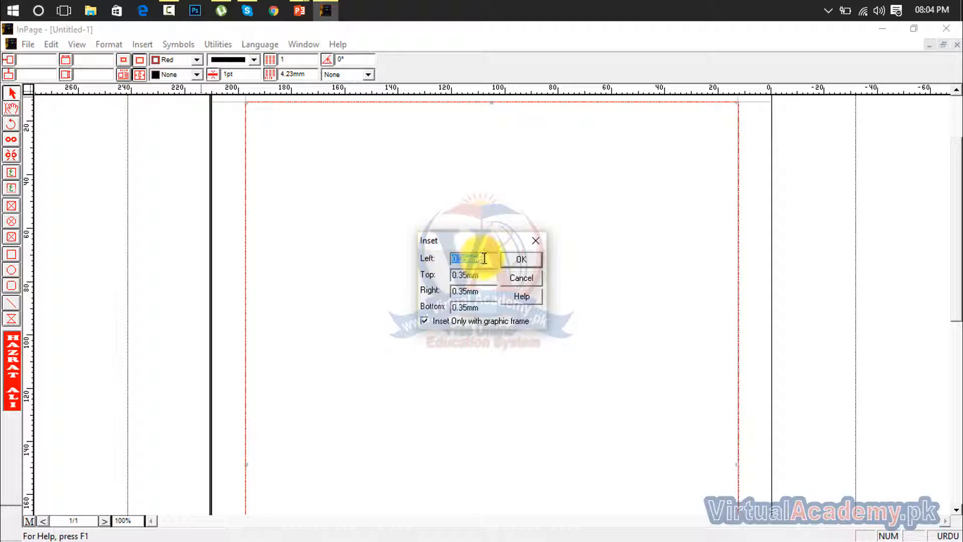
{"action": "left_click_drag", "start_coordinate": [484, 257], "coordinate": [430, 258]}
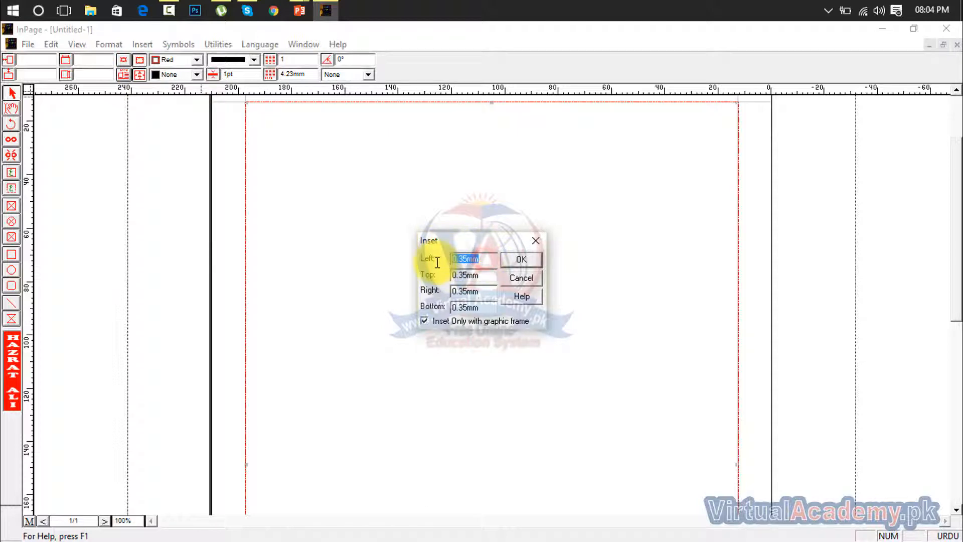
{"action": "left_click", "coordinate": [519, 261]}
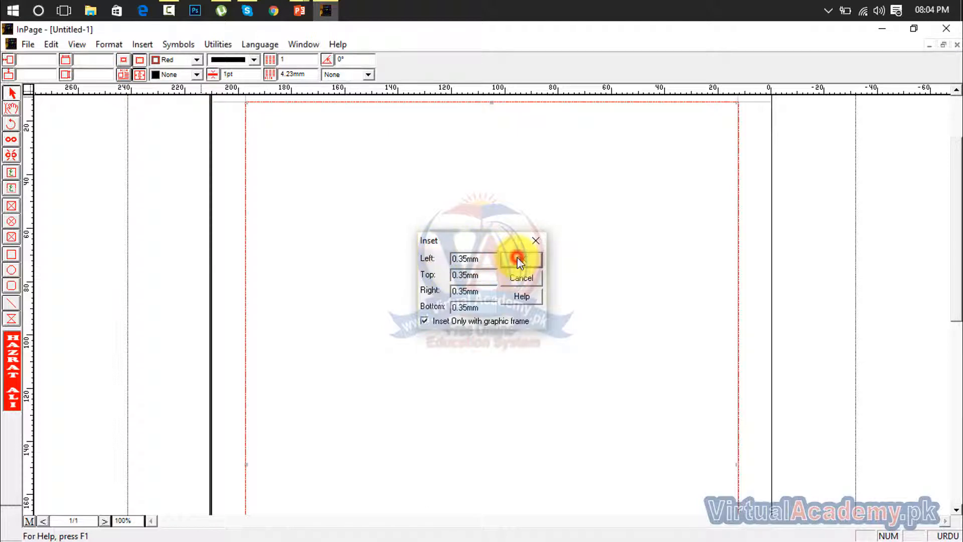
Step: Try black and gray fills on the main text frame, and set its fill color to white
{"action": "left_click", "coordinate": [196, 74]}
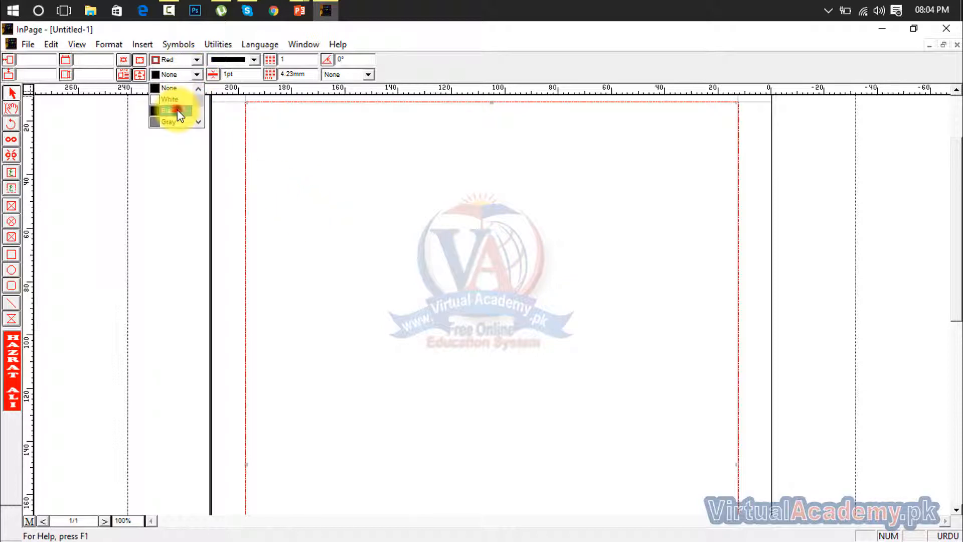
{"action": "left_click", "coordinate": [178, 110]}
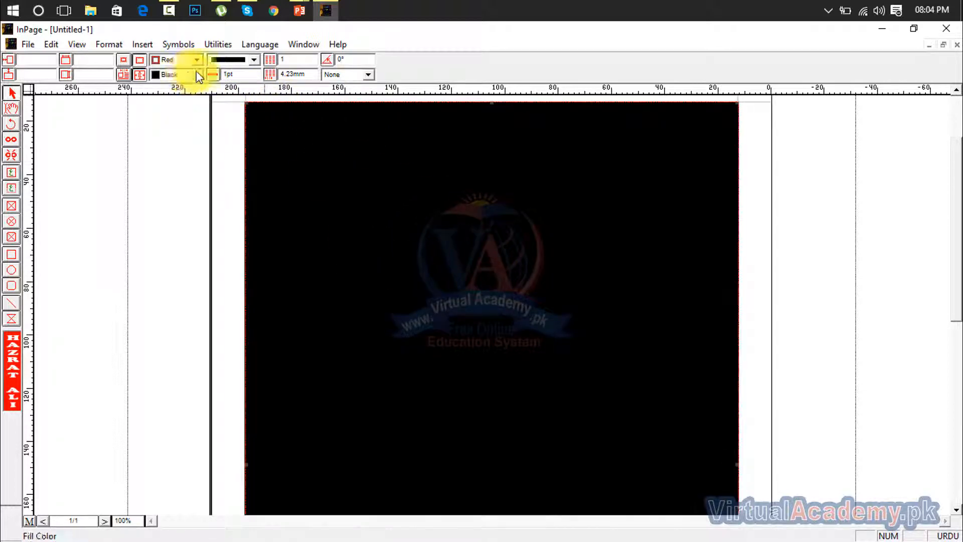
{"action": "left_click", "coordinate": [196, 74]}
{"action": "left_click", "coordinate": [185, 103]}
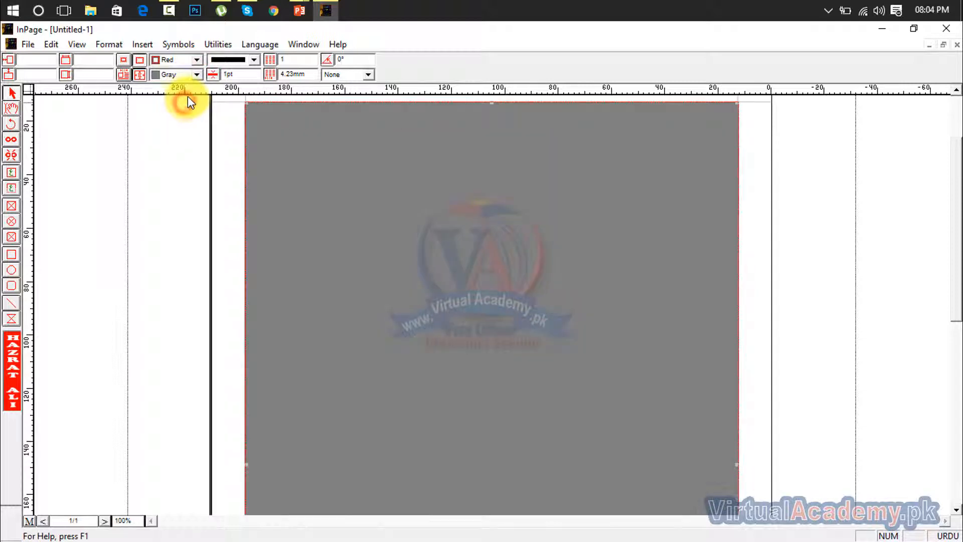
{"action": "left_click", "coordinate": [196, 74]}
{"action": "scroll", "coordinate": [197, 98], "scroll_direction": "up", "scroll_amount": 1}
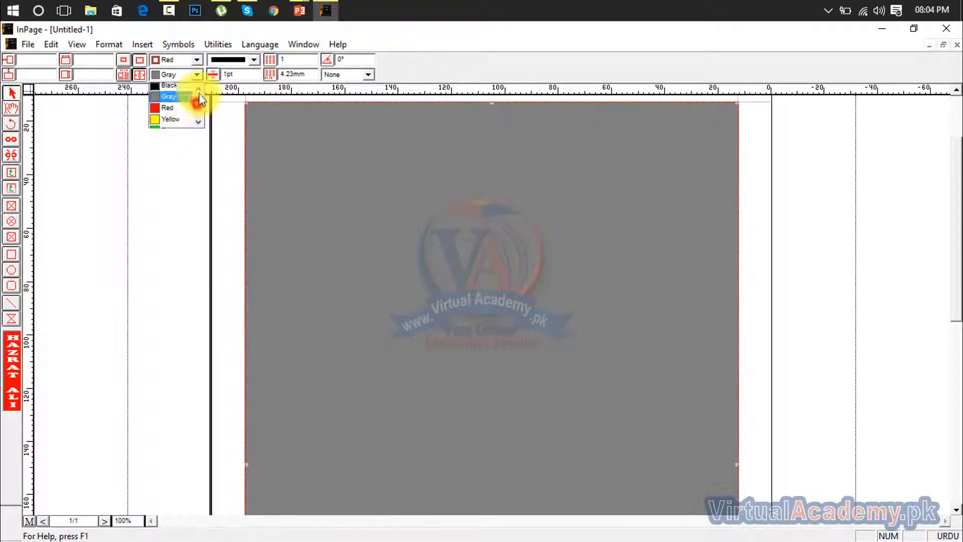
{"action": "left_click", "coordinate": [181, 100]}
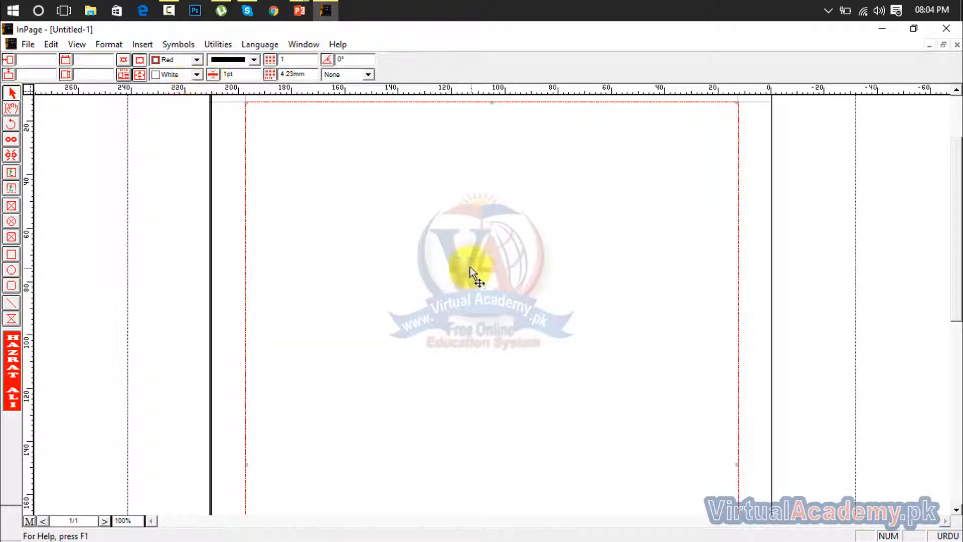
Step: Try to set the main text frame's number of columns to 2 and to 3
{"action": "left_click", "coordinate": [255, 60]}
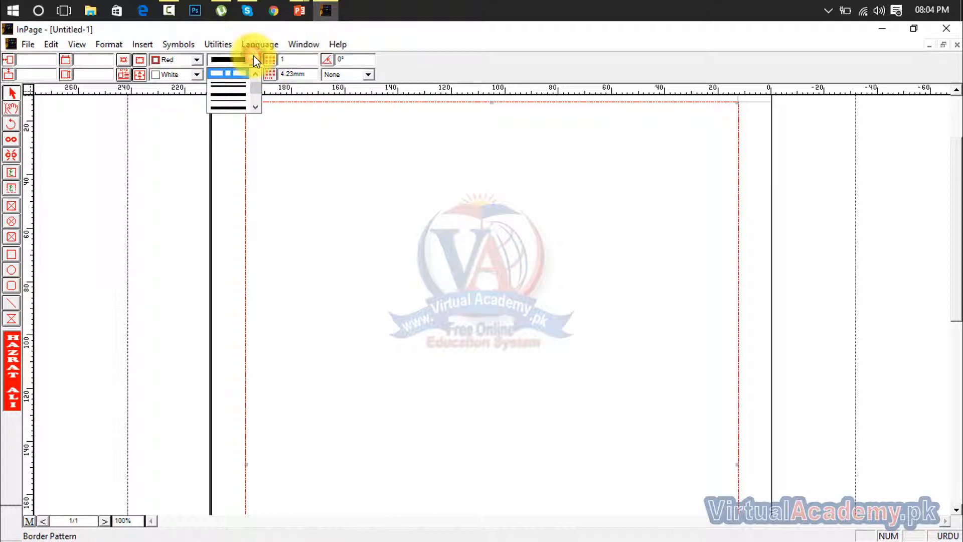
{"action": "left_click", "coordinate": [255, 60]}
{"action": "left_click", "coordinate": [298, 59]}
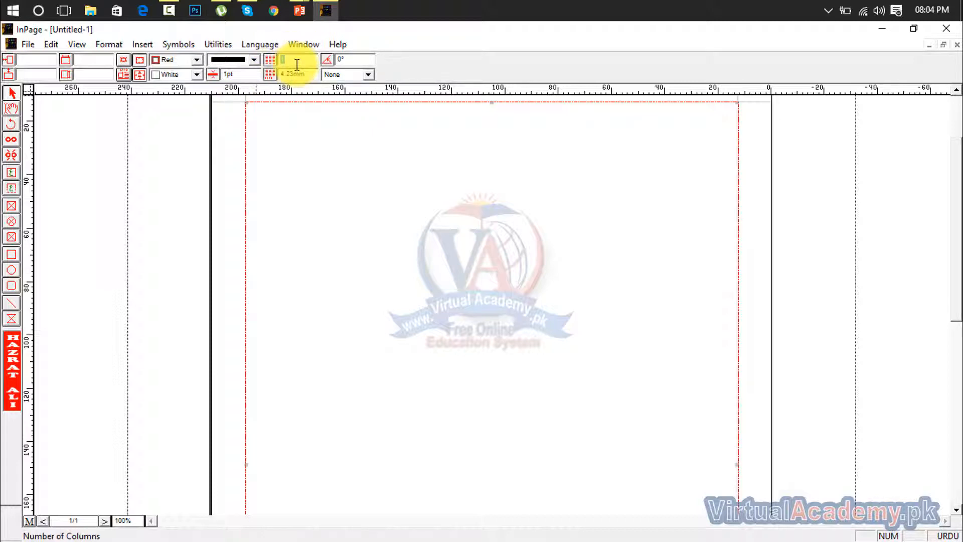
{"action": "type", "text": "2"}
{"action": "key", "text": "Return"}
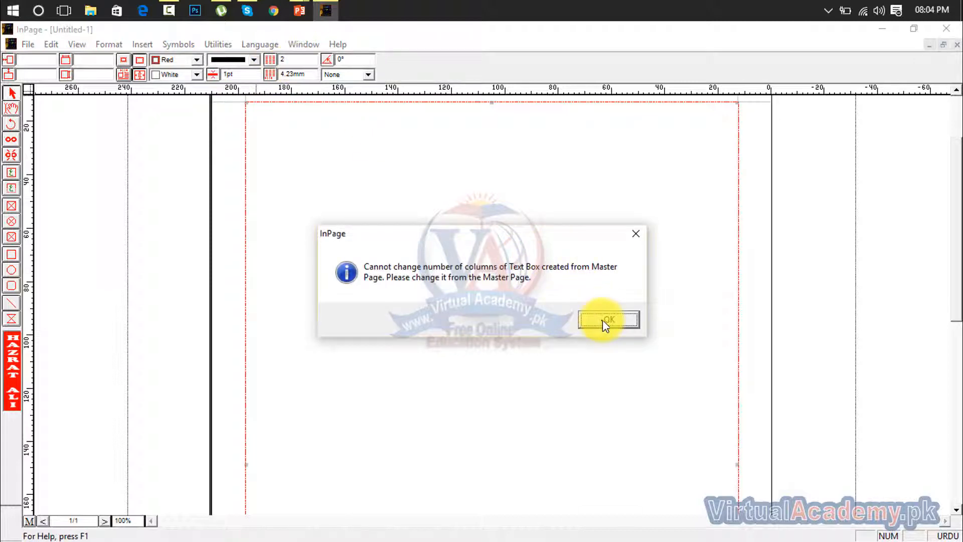
{"action": "left_click", "coordinate": [607, 320]}
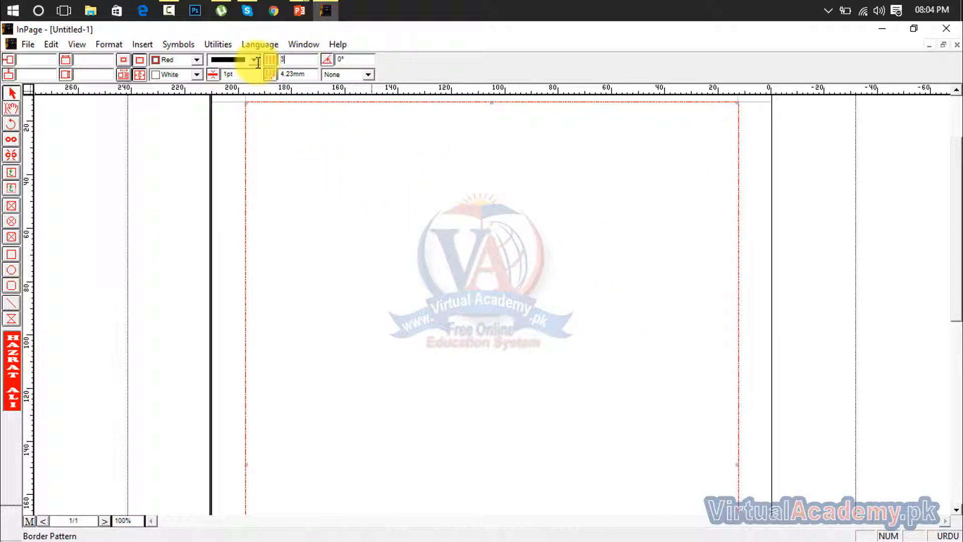
{"action": "key", "text": "Return"}
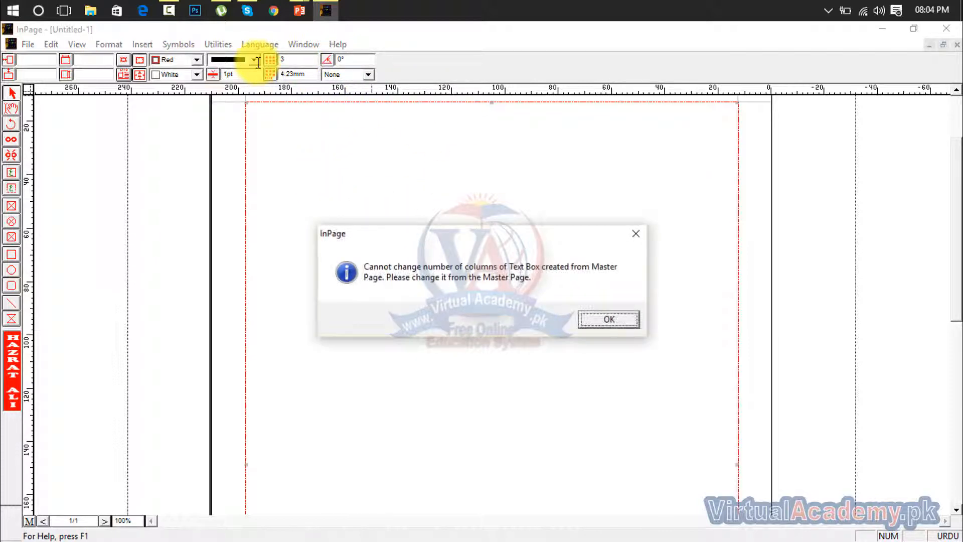
{"action": "left_click", "coordinate": [607, 319]}
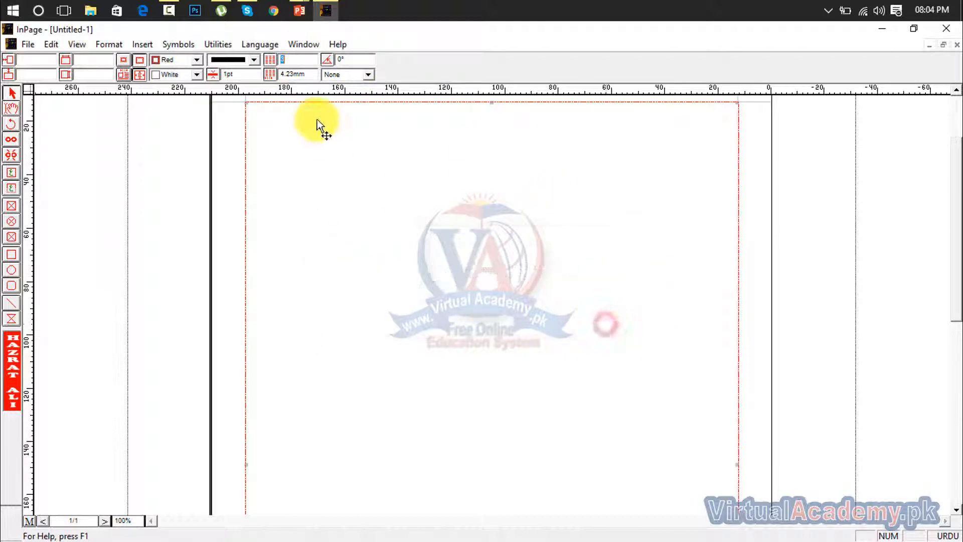
Step: Try to set the spacing between the main text frame's columns to 1 mm
{"action": "left_click", "coordinate": [313, 74]}
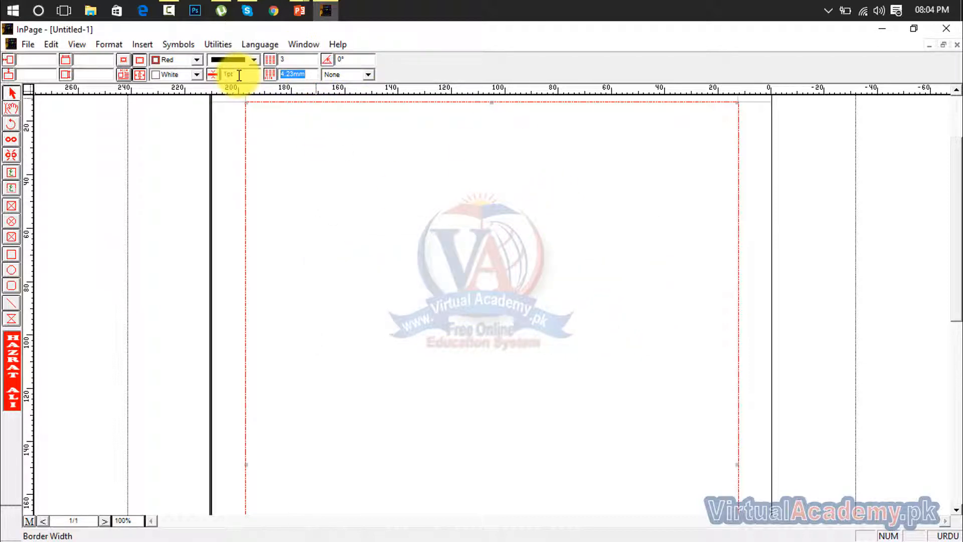
{"action": "type", "text": "1"}
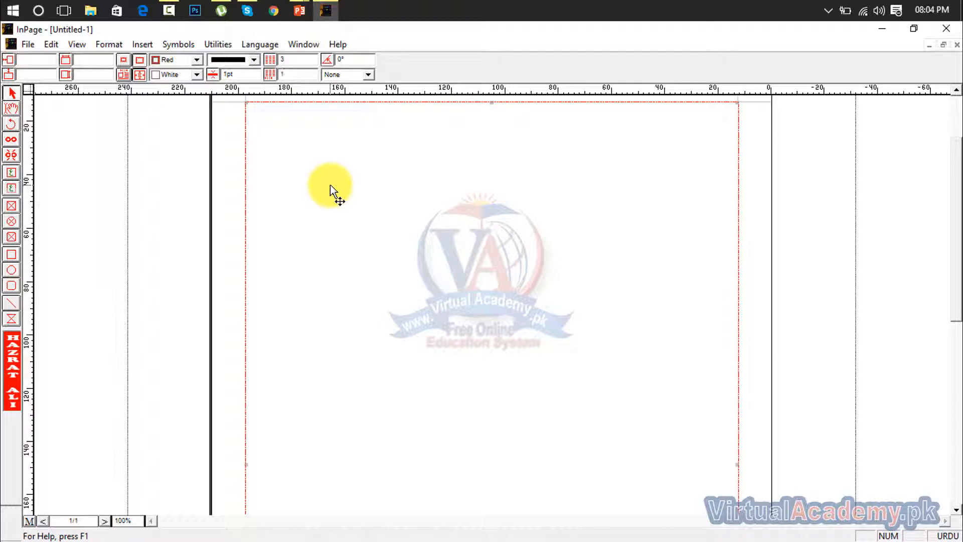
{"action": "key", "text": "Return"}
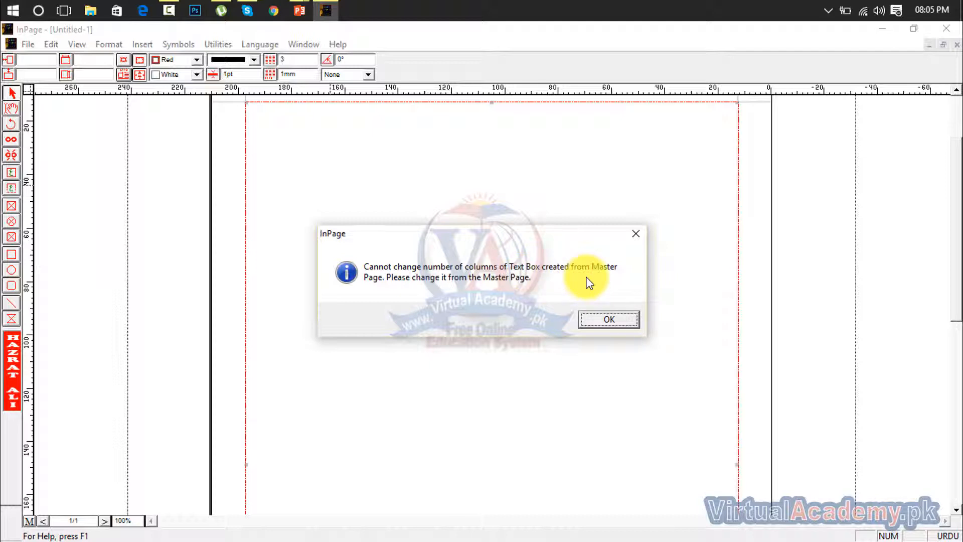
{"action": "left_click", "coordinate": [635, 233]}
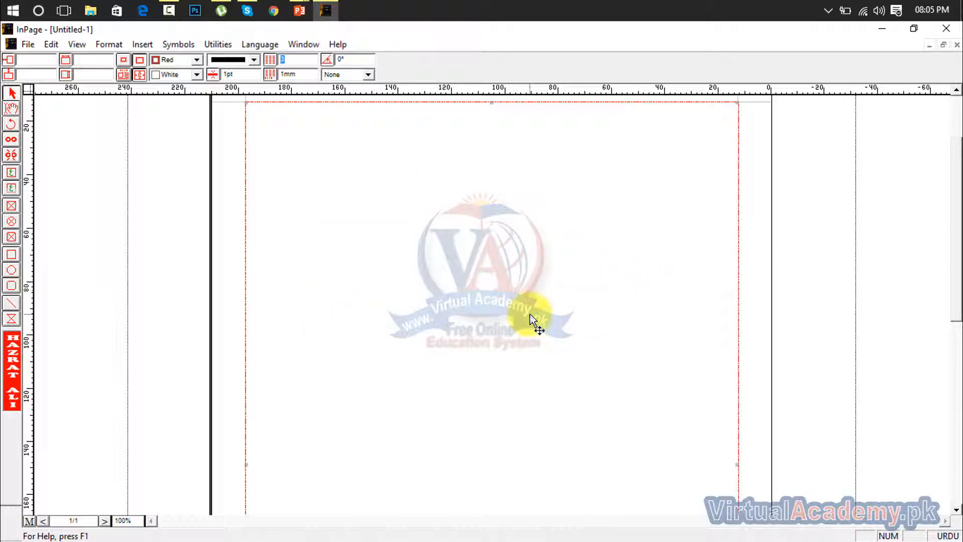
Step: Try to apply the vertical-line pattern to the main text frame
{"action": "left_click", "coordinate": [349, 59]}
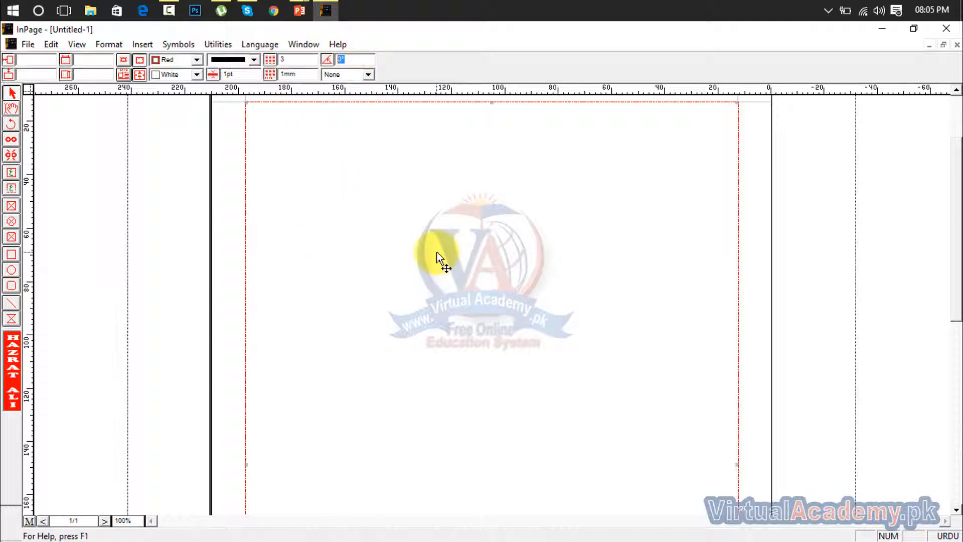
{"action": "left_click", "coordinate": [369, 73]}
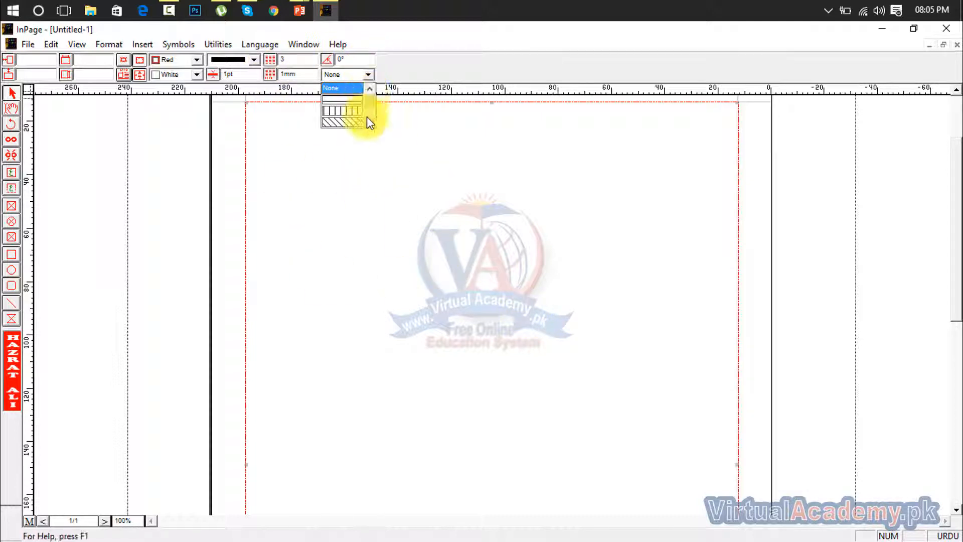
{"action": "left_click", "coordinate": [345, 111]}
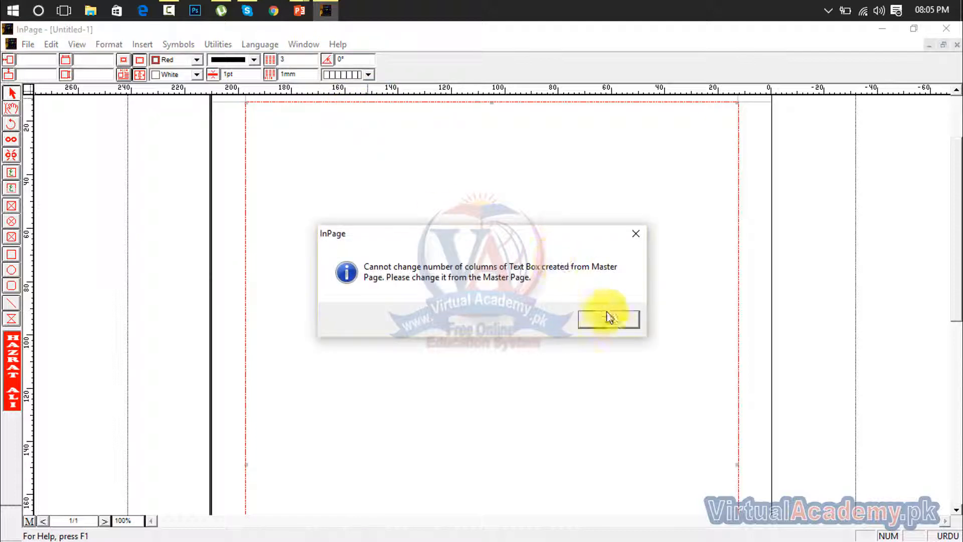
{"action": "left_click", "coordinate": [609, 319]}
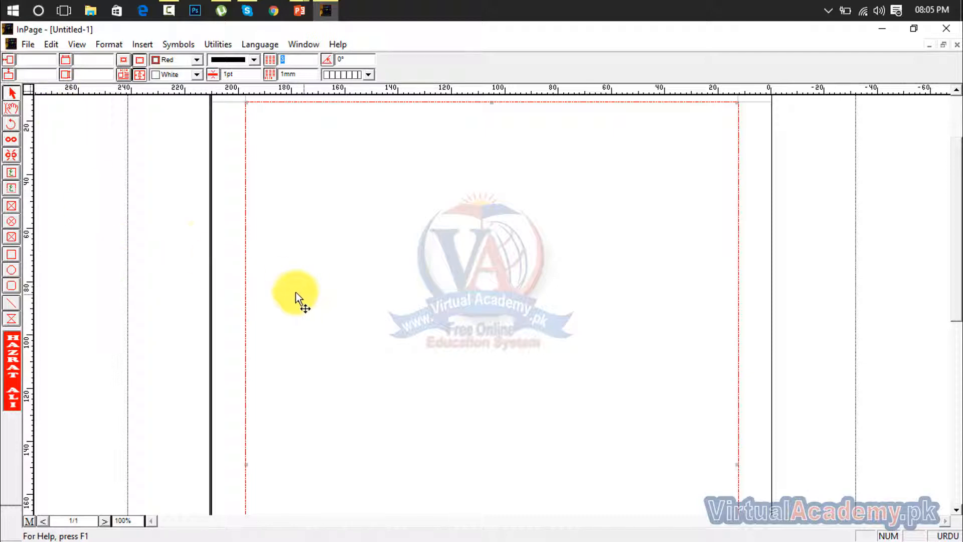
Step: Activate text editing in the page's main text frame
{"action": "left_click", "coordinate": [12, 108]}
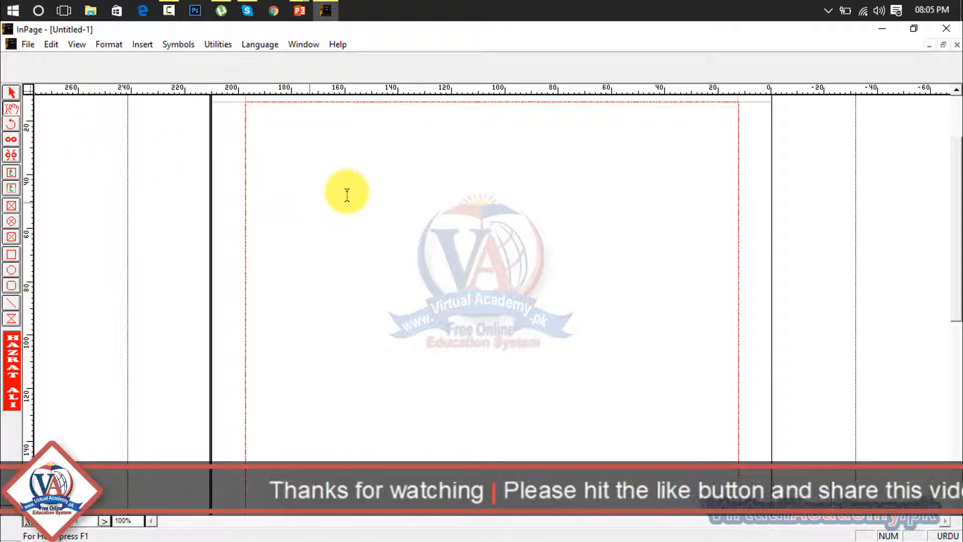
{"action": "left_click", "coordinate": [603, 208]}
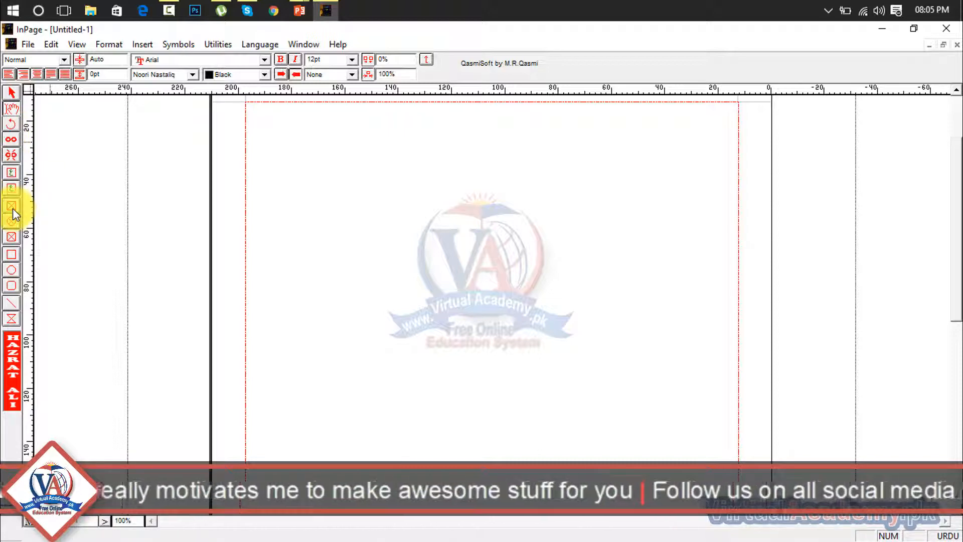
Step: Draw a rectangle about 92 mm wide and 53 mm high inside the text frame, and rotate it freehand to about 311°
{"action": "left_click", "coordinate": [11, 256]}
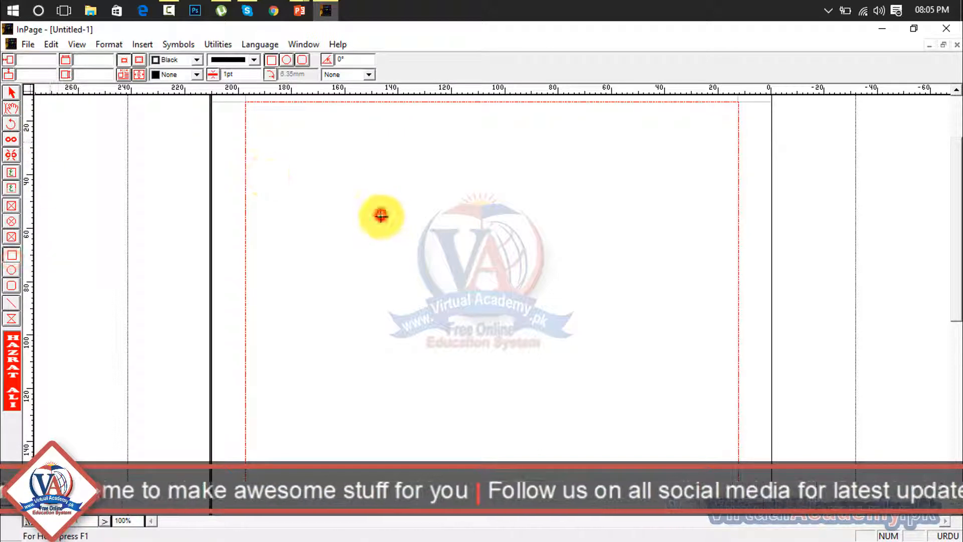
{"action": "left_click_drag", "start_coordinate": [382, 212], "coordinate": [627, 354]}
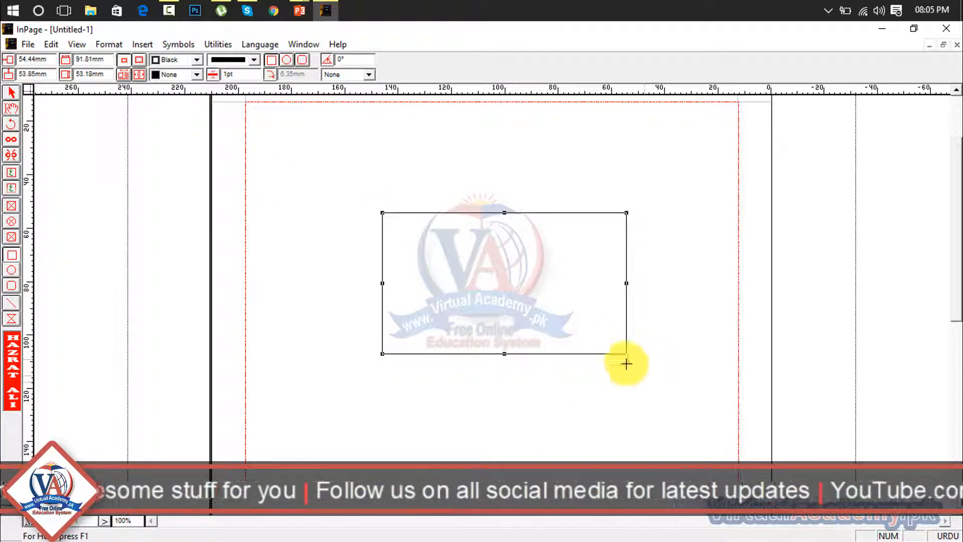
{"action": "left_click", "coordinate": [10, 126]}
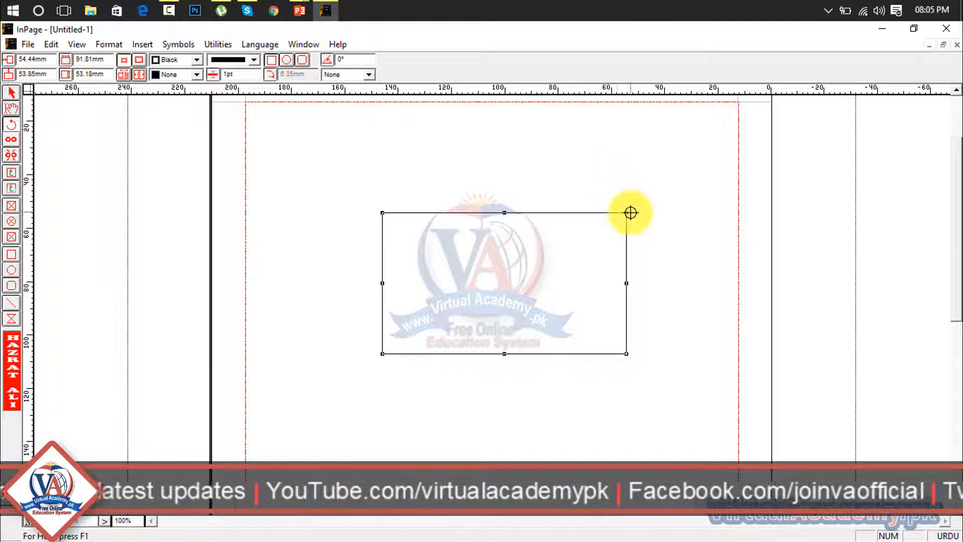
{"action": "left_click_drag", "start_coordinate": [626, 210], "coordinate": [728, 338]}
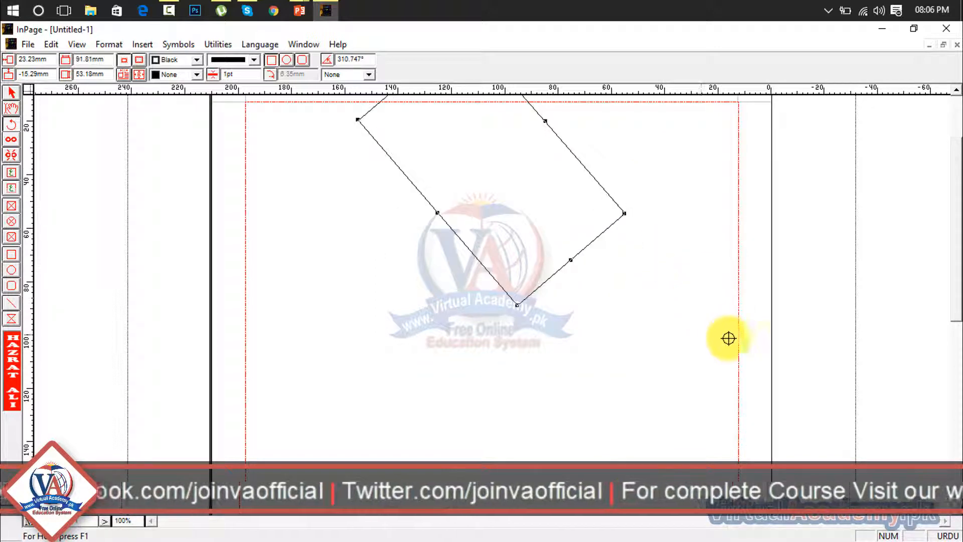
Step: Set the rectangle's rotation angle to 0°, and change it to 45°
{"action": "double_click", "coordinate": [346, 59]}
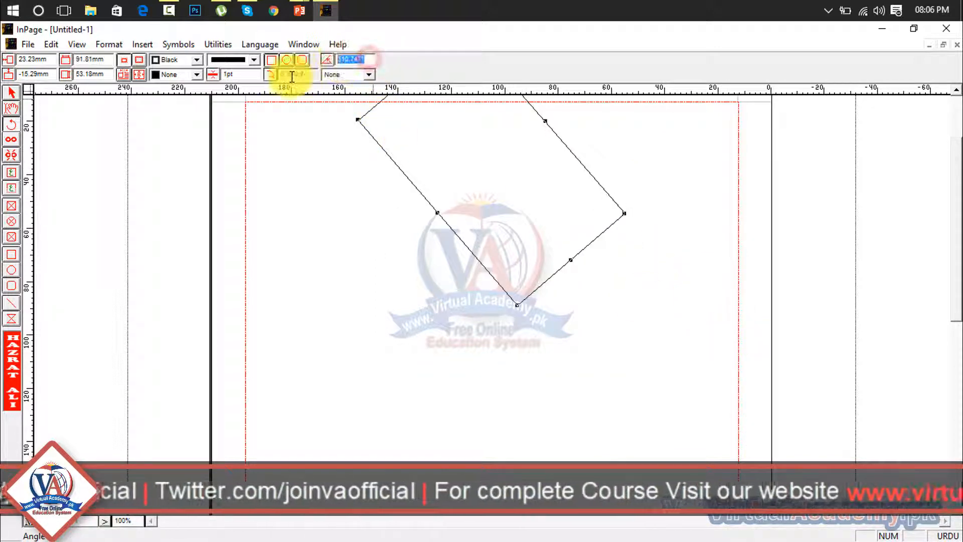
{"action": "type", "text": "0"}
{"action": "key", "text": "Return"}
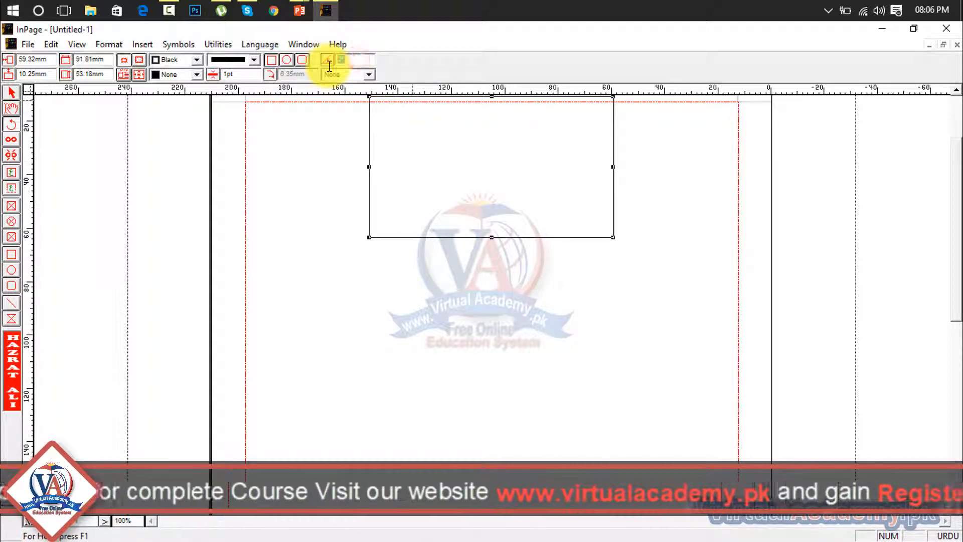
{"action": "key", "text": "Return"}
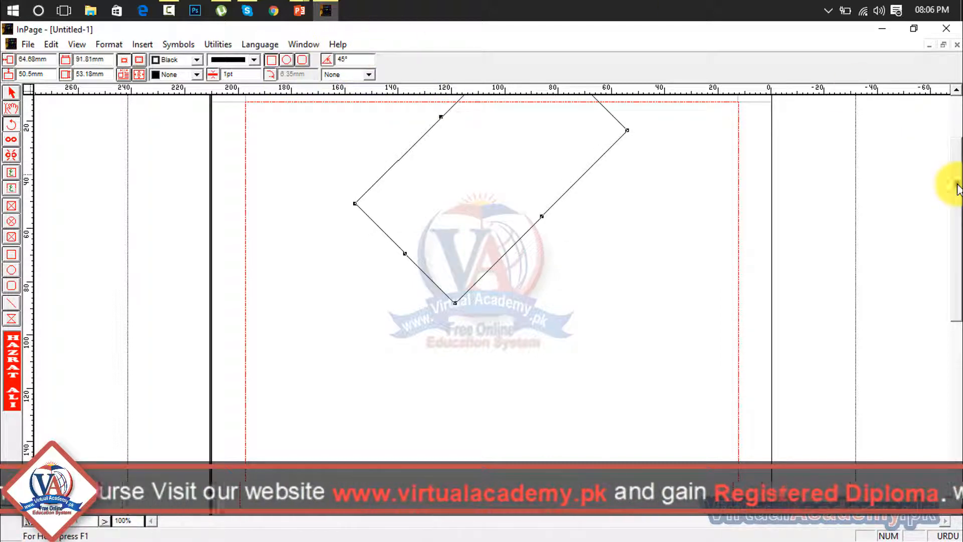
{"action": "scroll", "coordinate": [958, 150], "scroll_direction": "up", "scroll_amount": 3}
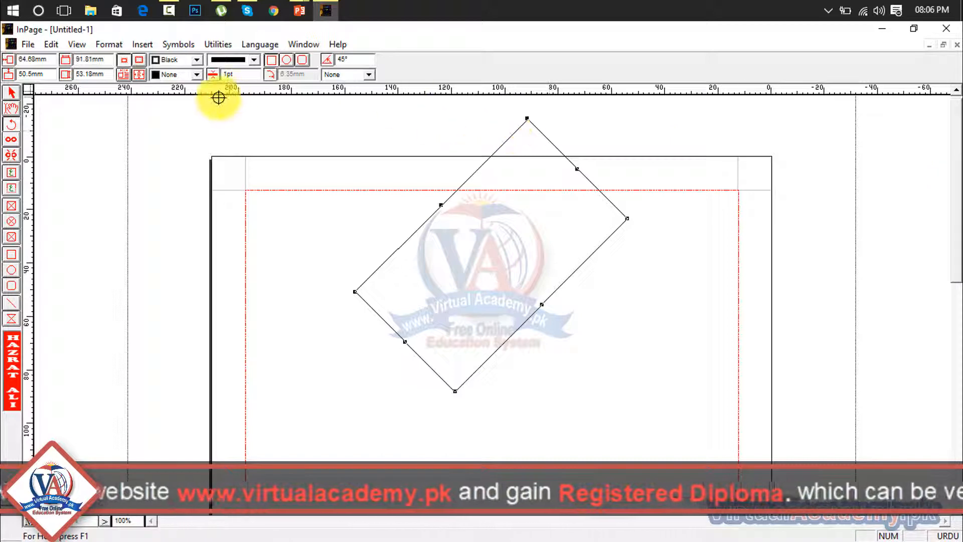
Step: Delete the rotated rectangle and select the page's main text frame
{"action": "left_click", "coordinate": [12, 124]}
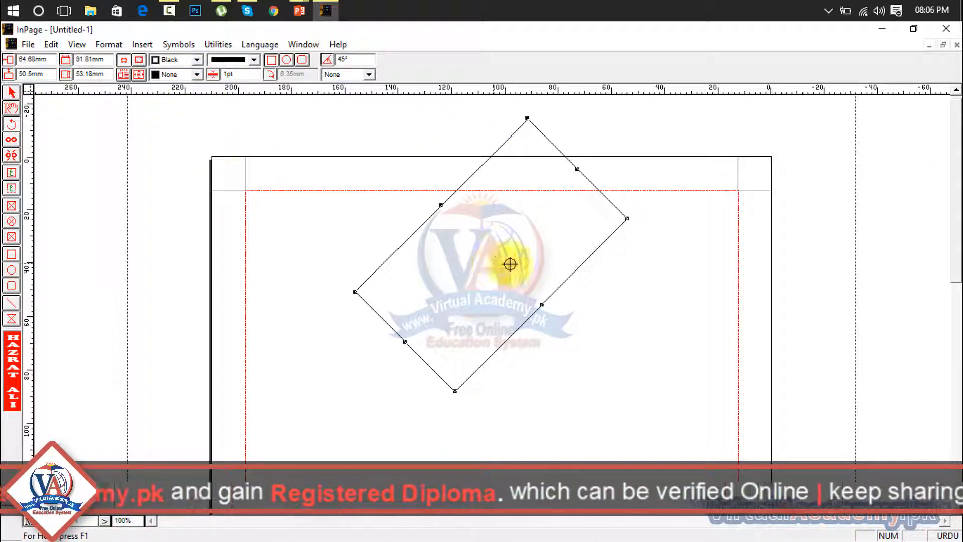
{"action": "left_click", "coordinate": [10, 94]}
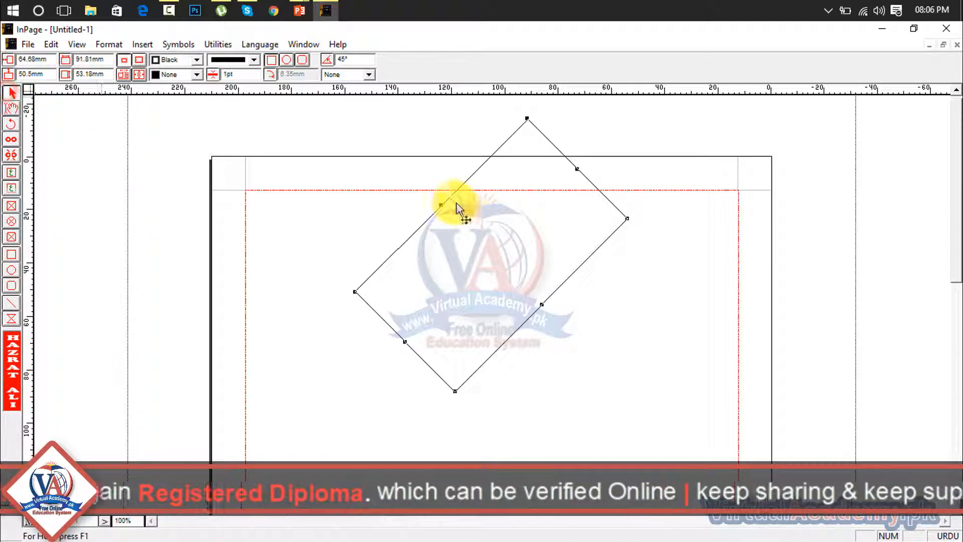
{"action": "key", "text": "Delete"}
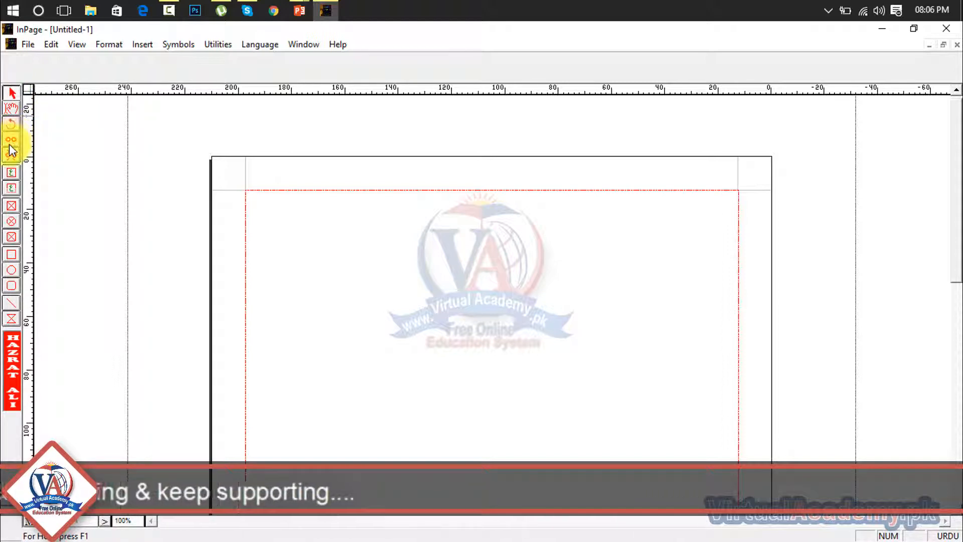
{"action": "left_click", "coordinate": [284, 245]}
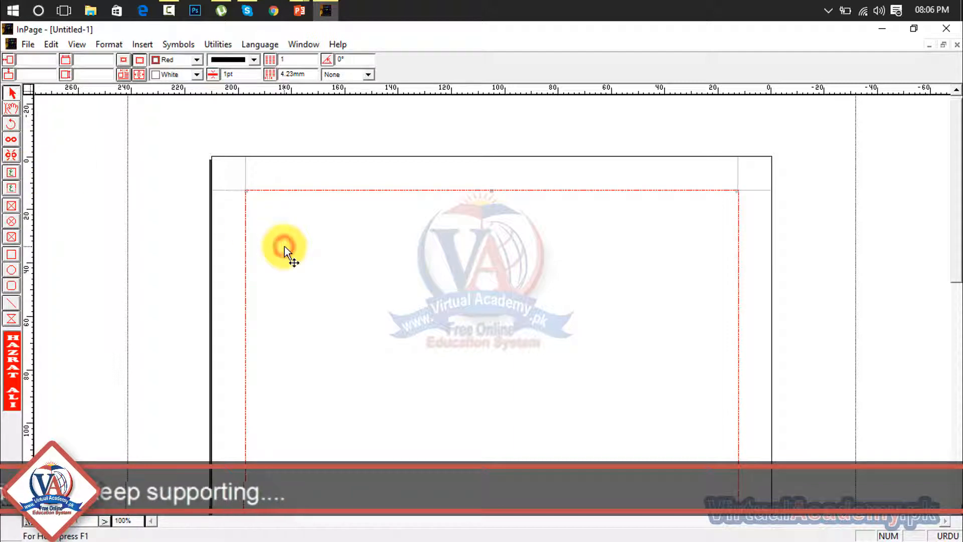